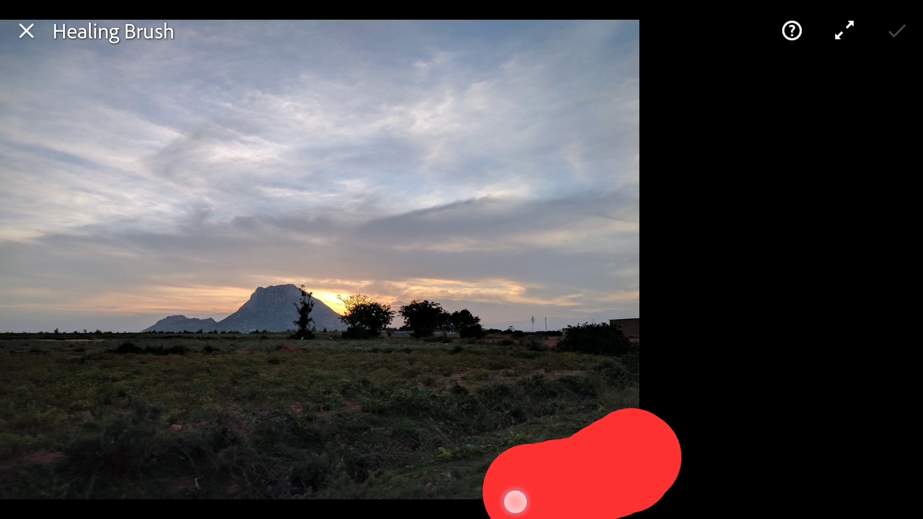
Heal the lower-right grass spot using a cleaner grass patch sampled further left.
{"action": "left_click_drag", "start_coordinate": [484, 505], "coordinate": [483, 505]}
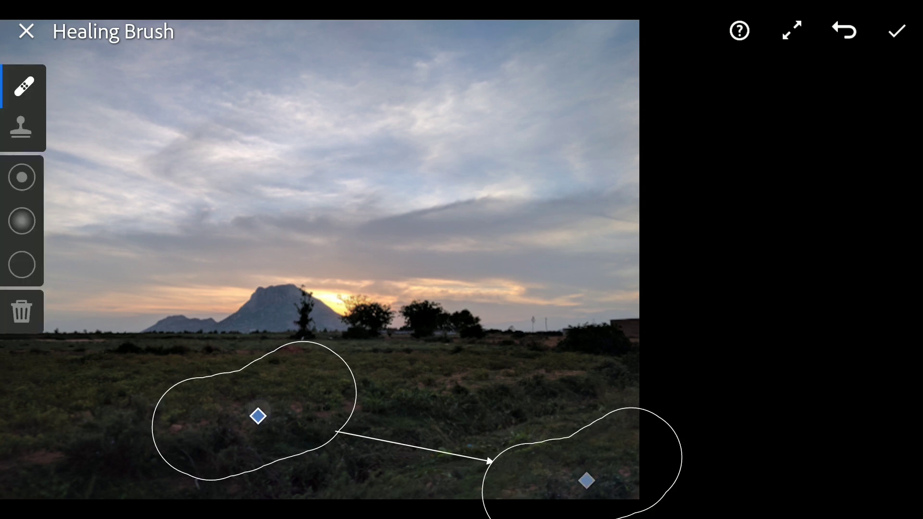
{"action": "left_click", "coordinate": [896, 31]}
{"action": "left_click", "coordinate": [901, 310]}
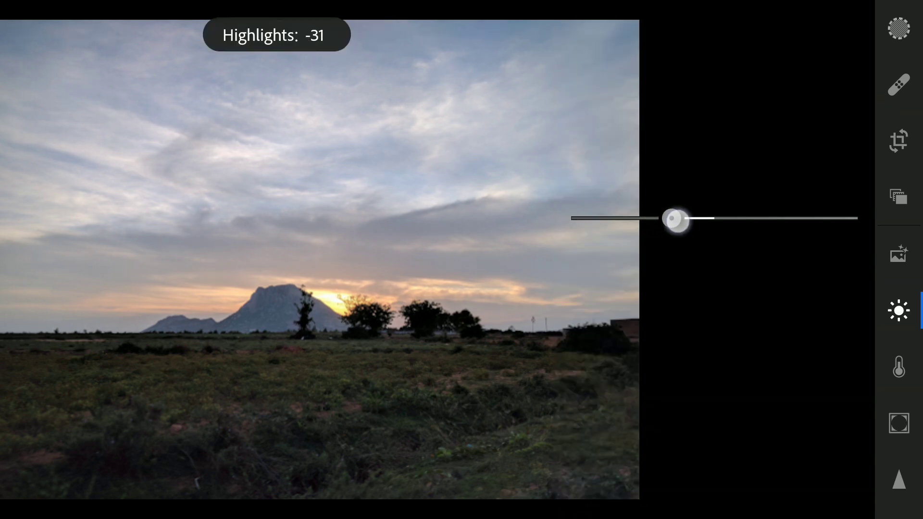
Set Highlights to -24, Shadows +42, Whites +23 and Blacks -23.
{"action": "left_click_drag", "start_coordinate": [681, 222], "coordinate": [680, 219]}
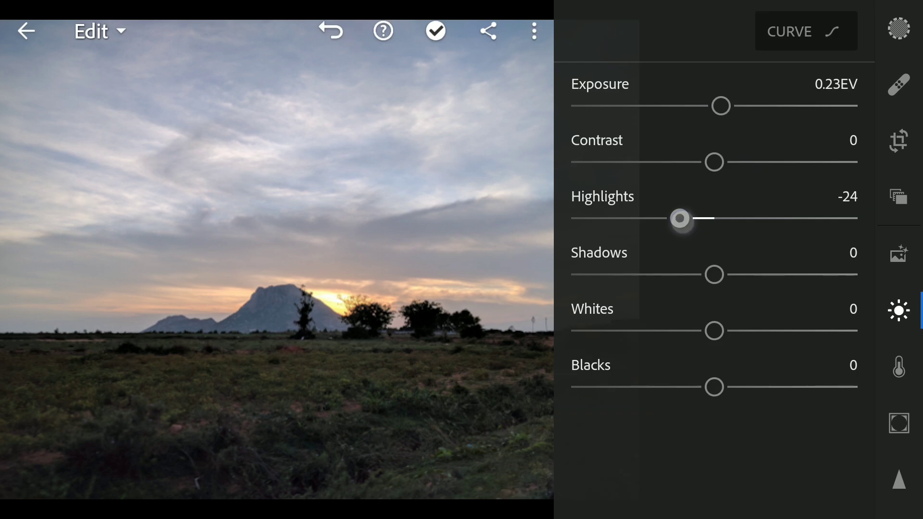
{"action": "left_click_drag", "start_coordinate": [732, 274], "coordinate": [792, 274]}
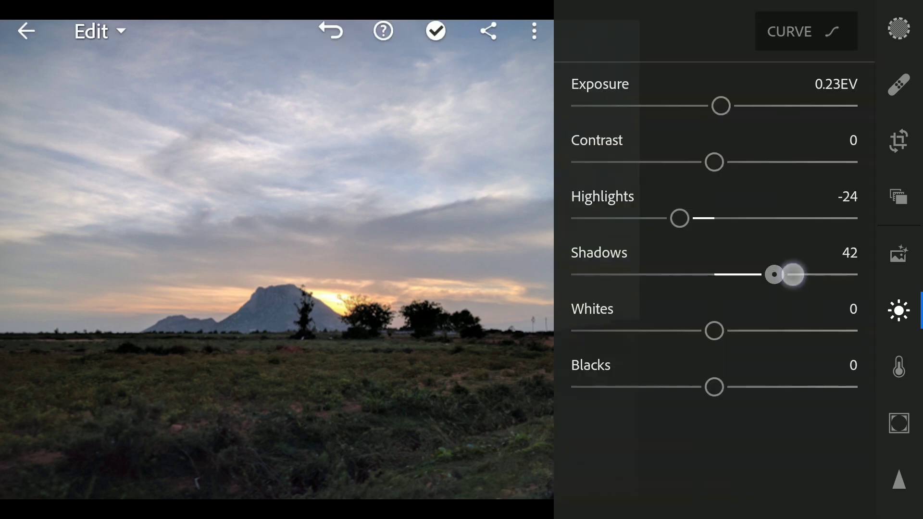
{"action": "mouse_move", "coordinate": [813, 324]}
{"action": "left_mouse_down"}
{"action": "mouse_move", "coordinate": [867, 324]}
{"action": "mouse_move", "coordinate": [822, 330]}
{"action": "mouse_move", "coordinate": [842, 330]}
{"action": "left_mouse_up"}
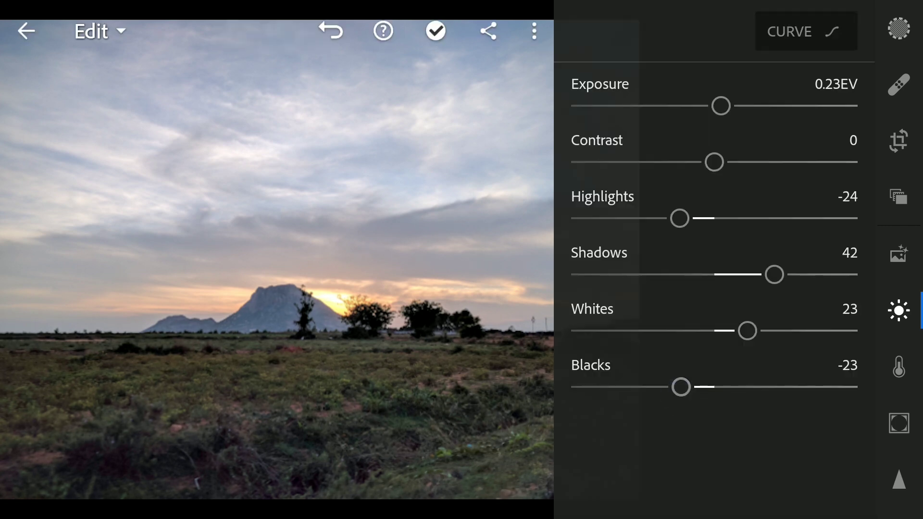
{"action": "left_click", "coordinate": [899, 311]}
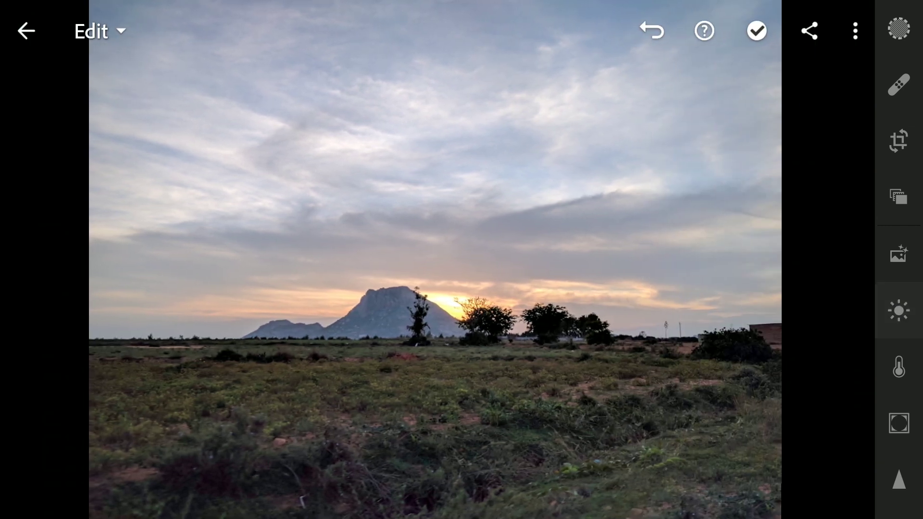
Boost the colour sliders for more vivid colour and draw a linear gradient over the sky.
{"action": "left_click", "coordinate": [709, 333]}
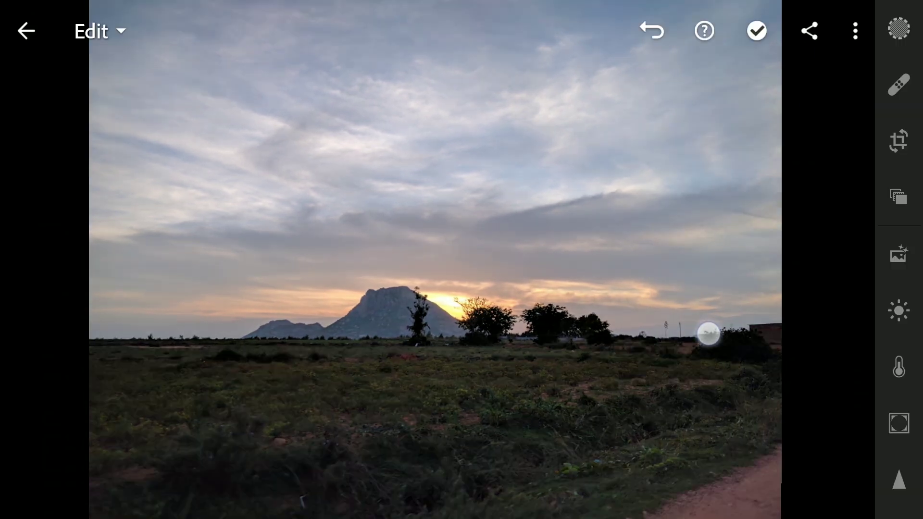
{"action": "left_click", "coordinate": [898, 366]}
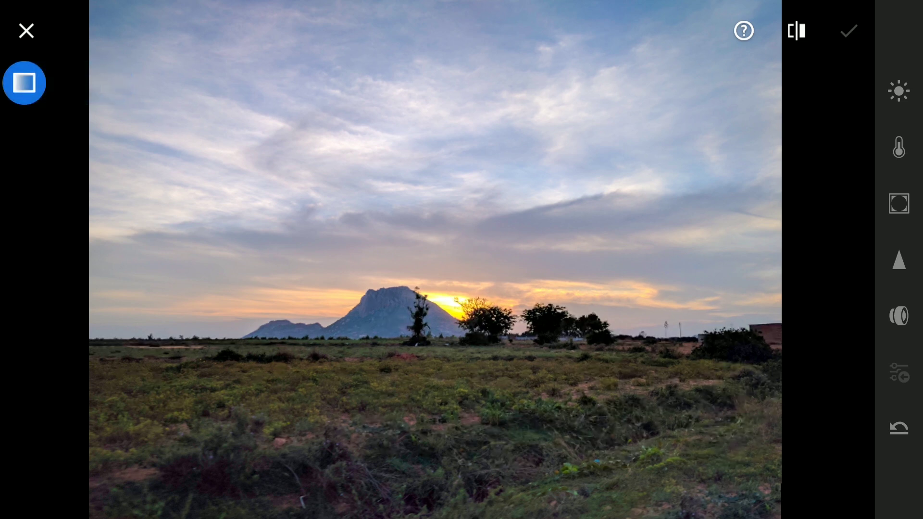
{"action": "mouse_move", "coordinate": [278, 115]}
{"action": "left_mouse_down"}
{"action": "mouse_move", "coordinate": [343, 284]}
{"action": "mouse_move", "coordinate": [350, 353]}
{"action": "mouse_move", "coordinate": [307, 448]}
{"action": "mouse_move", "coordinate": [313, 441]}
{"action": "left_mouse_up"}
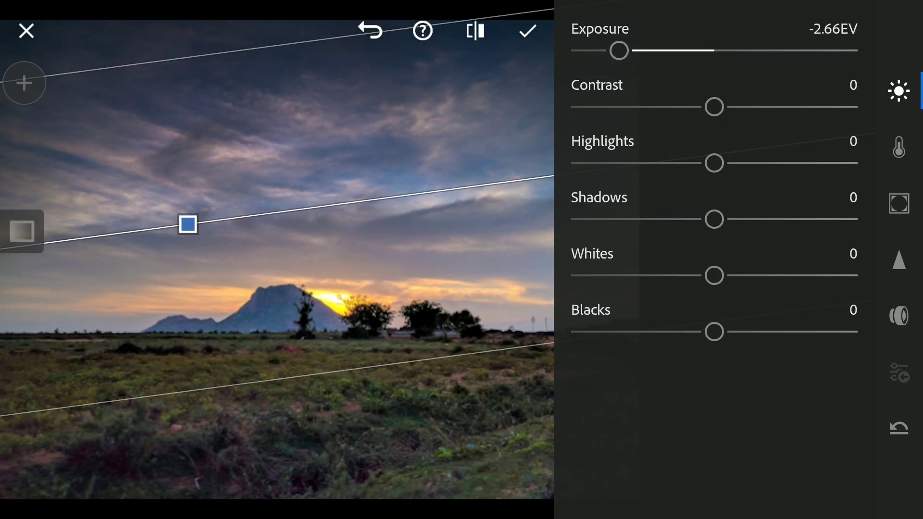
Tilt the sky gradient and draw a second linear gradient over the foreground field.
{"action": "mouse_move", "coordinate": [188, 224]}
{"action": "left_mouse_down"}
{"action": "mouse_move", "coordinate": [187, 216]}
{"action": "mouse_move", "coordinate": [187, 234]}
{"action": "mouse_move", "coordinate": [186, 221]}
{"action": "left_mouse_up"}
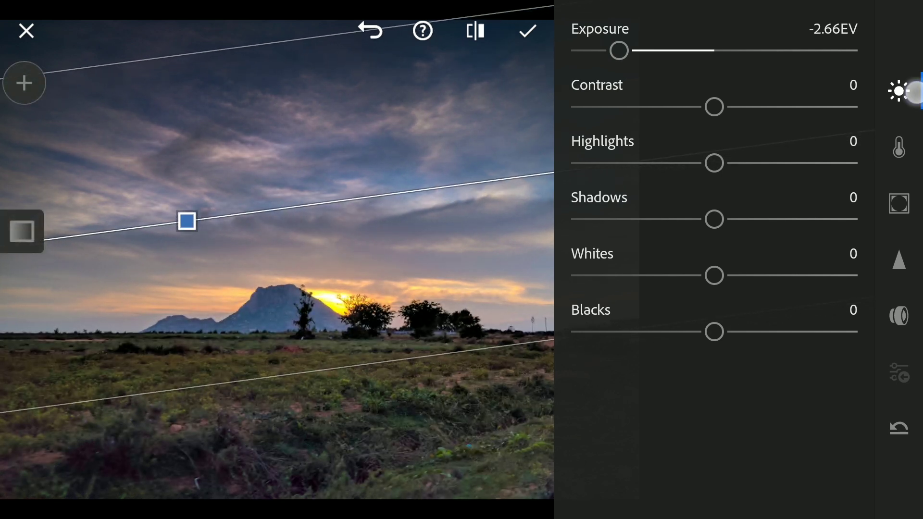
{"action": "left_click", "coordinate": [910, 93]}
{"action": "left_click", "coordinate": [24, 82]}
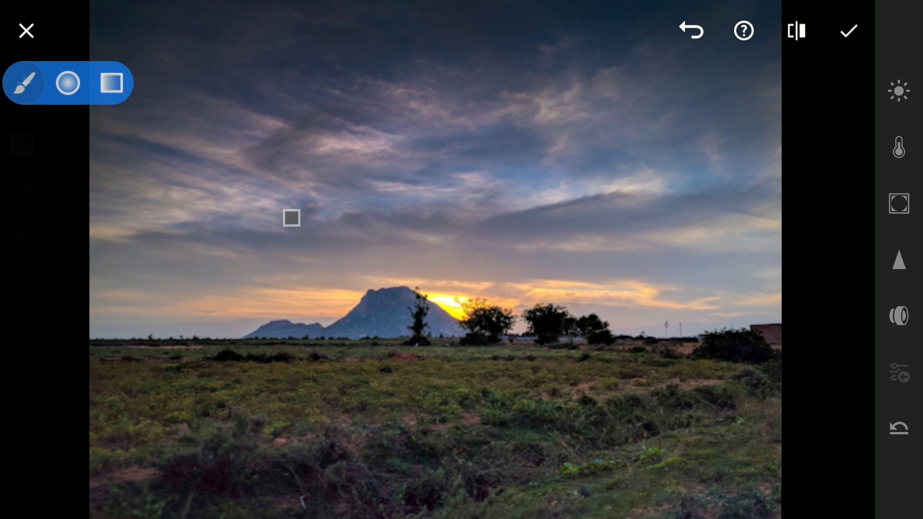
{"action": "left_click", "coordinate": [111, 82]}
{"action": "mouse_move", "coordinate": [412, 486]}
{"action": "left_mouse_down"}
{"action": "mouse_move", "coordinate": [432, 224]}
{"action": "mouse_move", "coordinate": [411, 63]}
{"action": "left_mouse_up"}
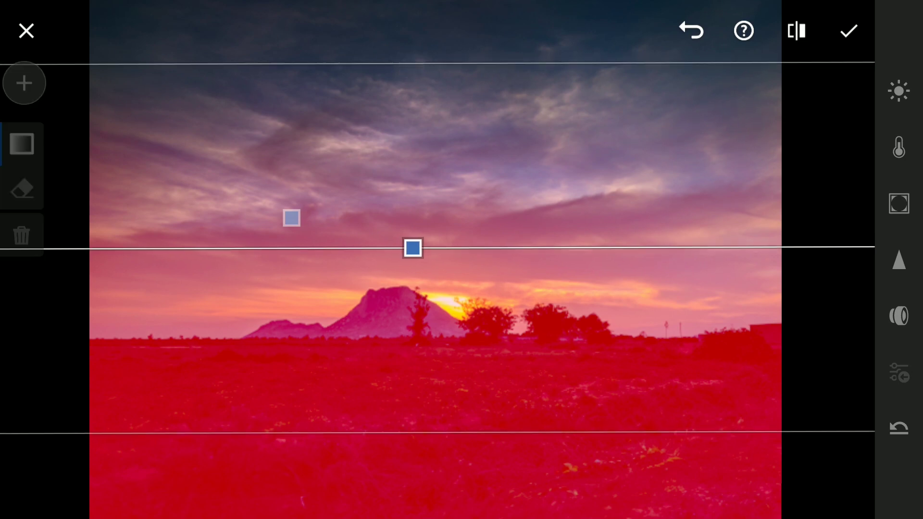
{"action": "left_click_drag", "start_coordinate": [411, 267], "coordinate": [427, 448]}
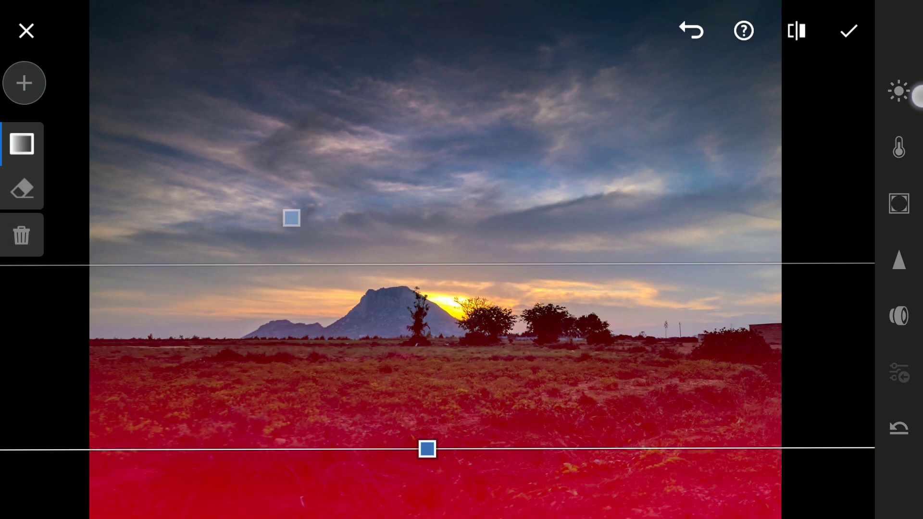
Lower the foreground gradient's exposure to about -1.94 EV.
{"action": "left_click", "coordinate": [898, 92]}
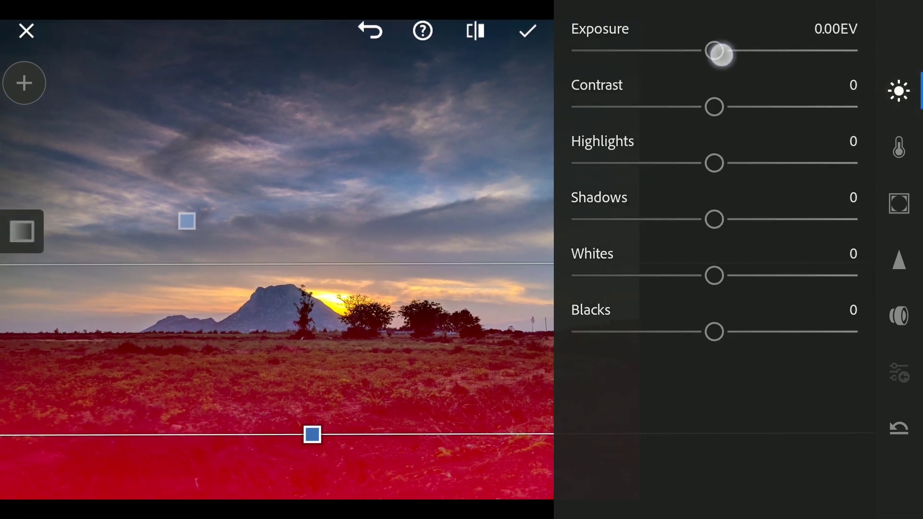
{"action": "left_click_drag", "start_coordinate": [715, 51], "coordinate": [635, 56]}
{"action": "left_click", "coordinate": [898, 91]}
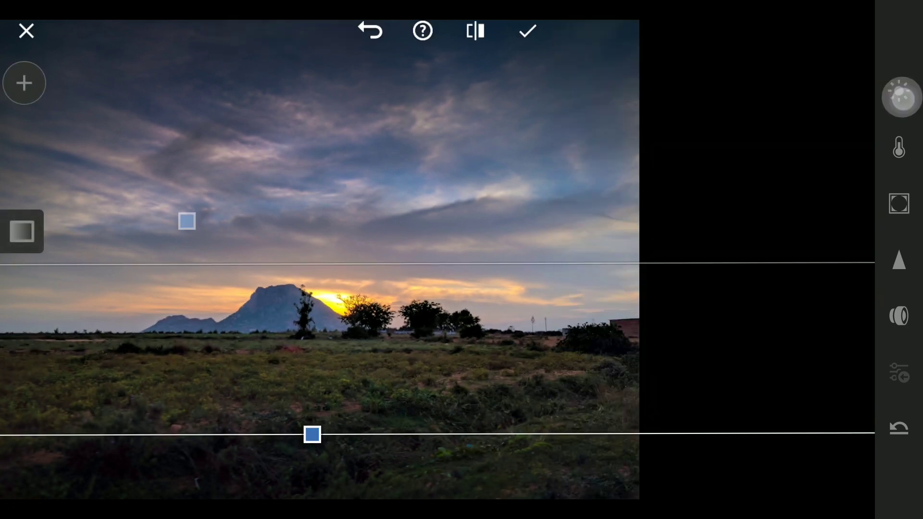
{"action": "left_click", "coordinate": [24, 83]}
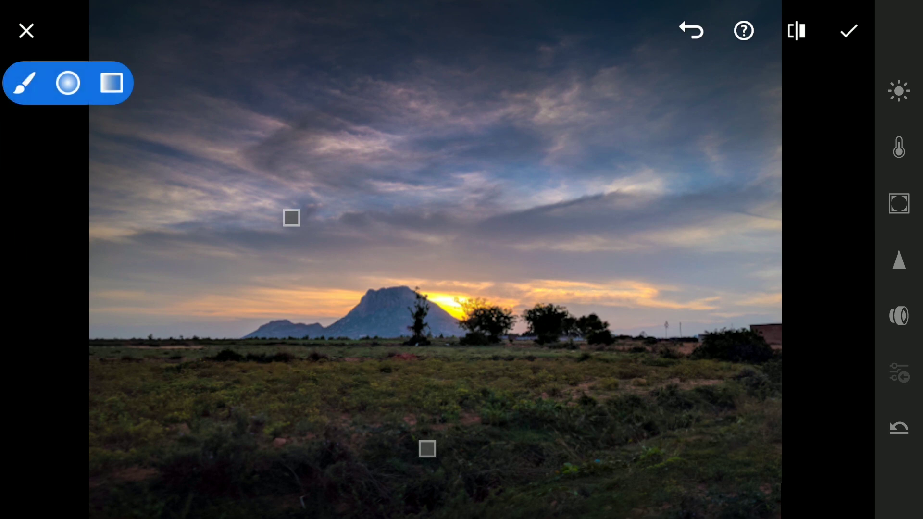
Place a wide radial gradient ellipse centred over the sunset horizon.
{"action": "left_click", "coordinate": [66, 83]}
{"action": "left_click", "coordinate": [632, 299]}
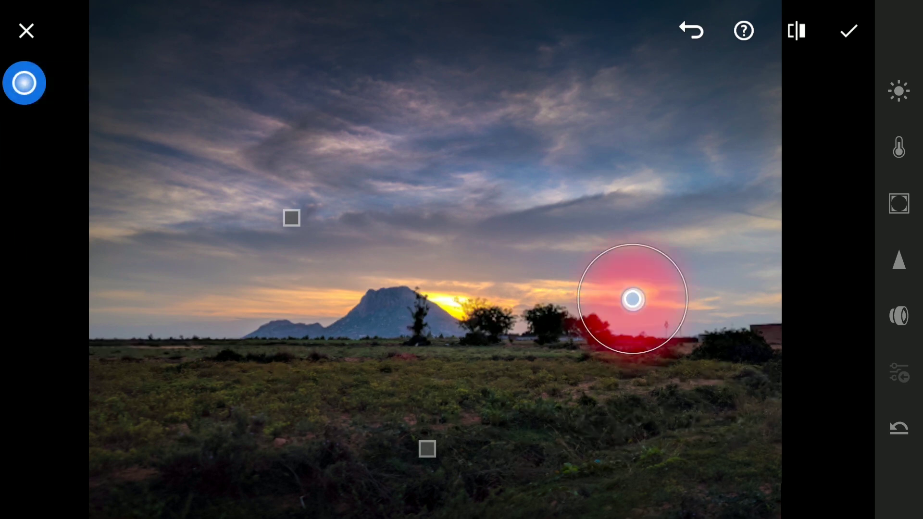
{"action": "left_click_drag", "start_coordinate": [632, 299], "coordinate": [767, 348]}
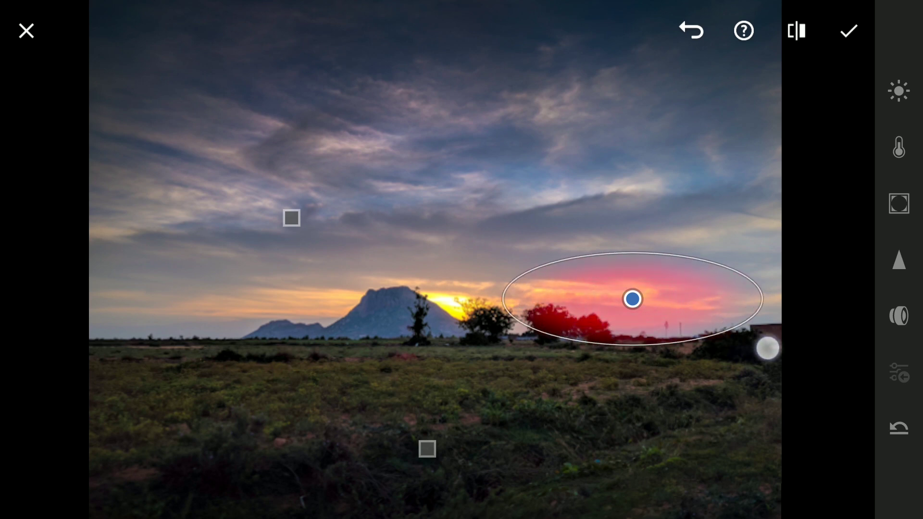
{"action": "left_click_drag", "start_coordinate": [767, 349], "coordinate": [829, 365]}
{"action": "left_click_drag", "start_coordinate": [641, 297], "coordinate": [604, 292]}
{"action": "left_click_drag", "start_coordinate": [802, 293], "coordinate": [892, 304]}
{"action": "left_click_drag", "start_coordinate": [603, 293], "coordinate": [646, 299]}
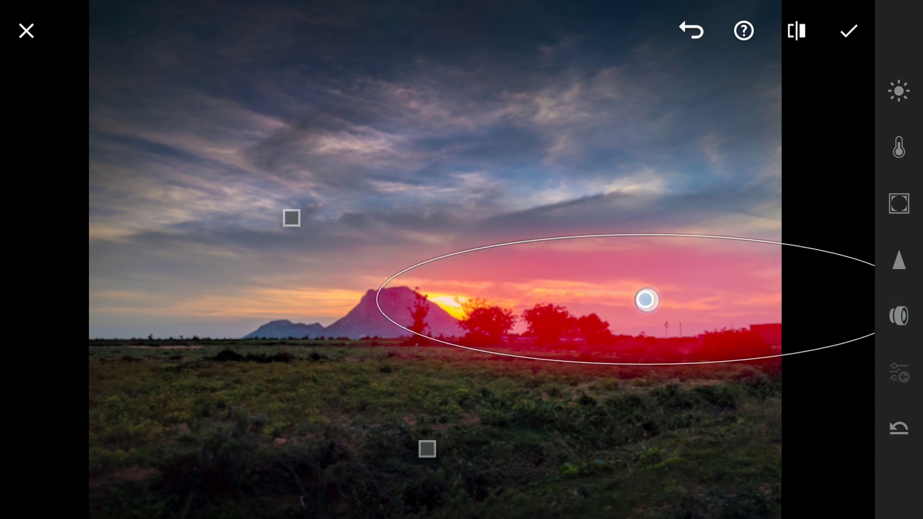
Raise the radial gradient's highlights to +48 and whites to +26, with exposure at 0.03 EV.
{"action": "left_click", "coordinate": [898, 91]}
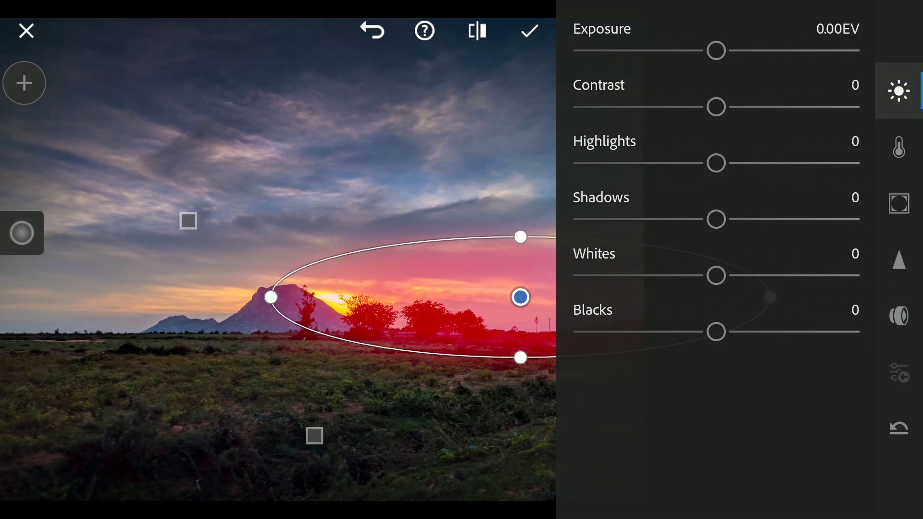
{"action": "left_click_drag", "start_coordinate": [716, 163], "coordinate": [780, 160]}
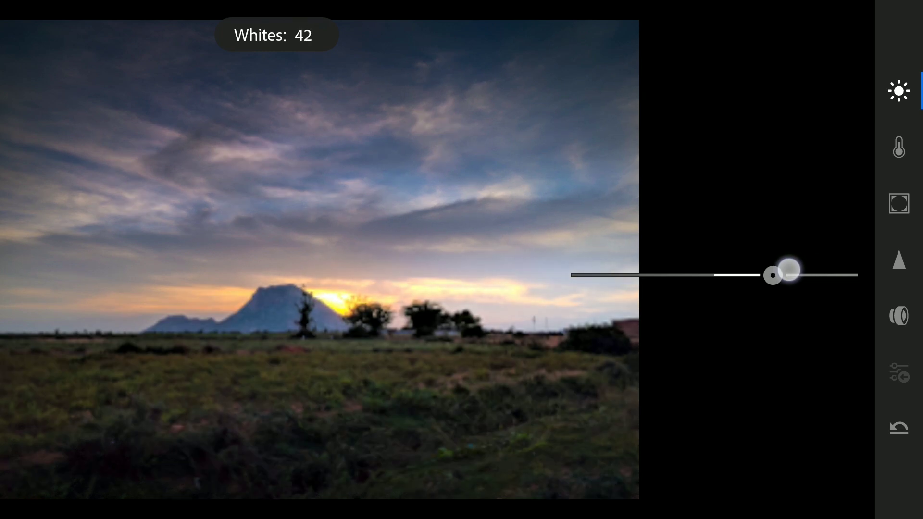
{"action": "left_click_drag", "start_coordinate": [772, 272], "coordinate": [772, 272]}
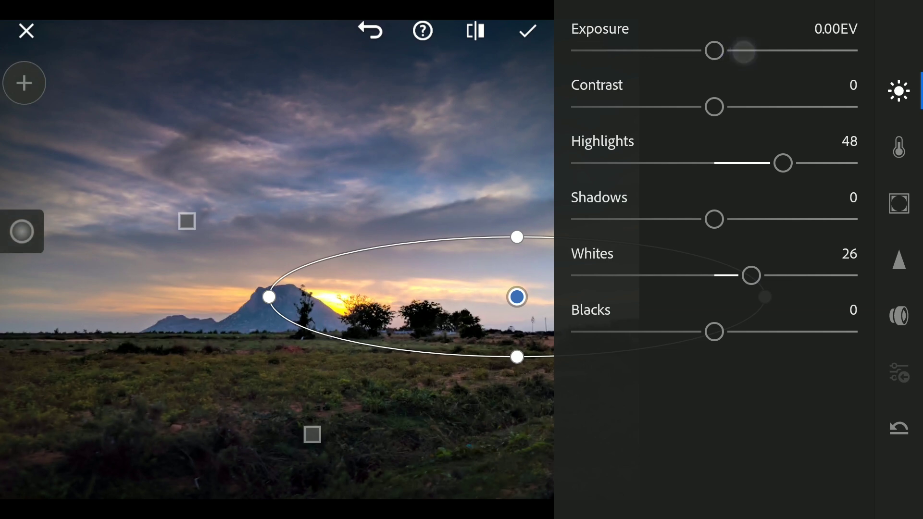
{"action": "left_click_drag", "start_coordinate": [744, 51], "coordinate": [723, 51]}
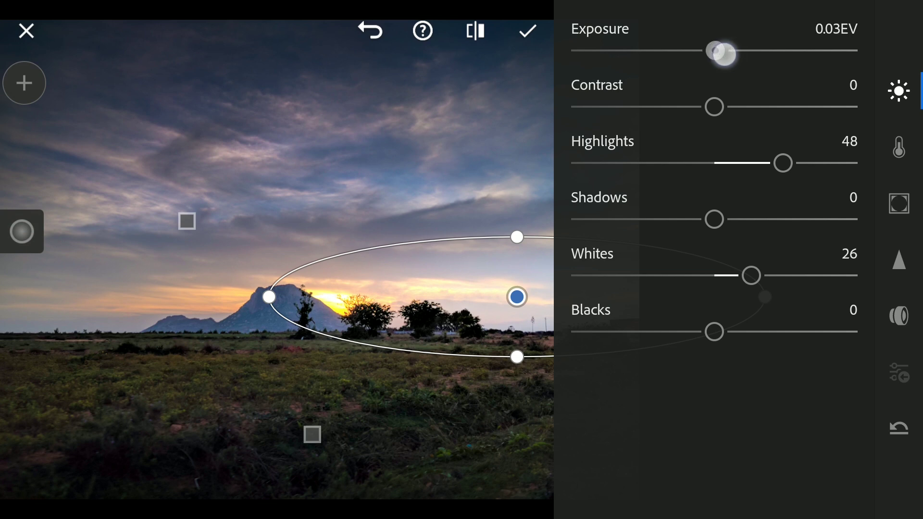
{"action": "mouse_move", "coordinate": [722, 53]}
{"action": "left_mouse_down"}
{"action": "mouse_move", "coordinate": [813, 51]}
{"action": "mouse_move", "coordinate": [805, 56]}
{"action": "left_mouse_up"}
Warm the radial gradient to temperature 47 and tint 29, and show its mask options.
{"action": "left_click", "coordinate": [898, 147]}
{"action": "left_click_drag", "start_coordinate": [712, 107], "coordinate": [758, 107]}
{"action": "left_click", "coordinate": [898, 147]}
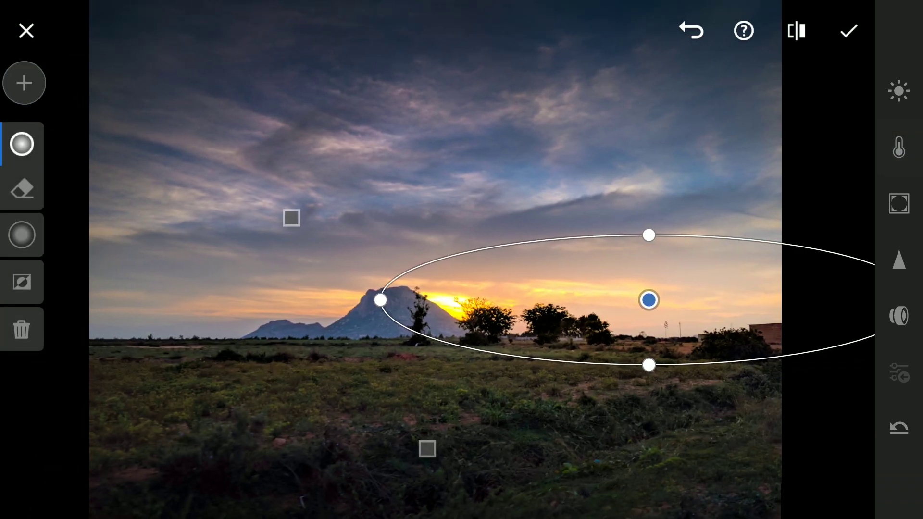
{"action": "left_click", "coordinate": [649, 300]}
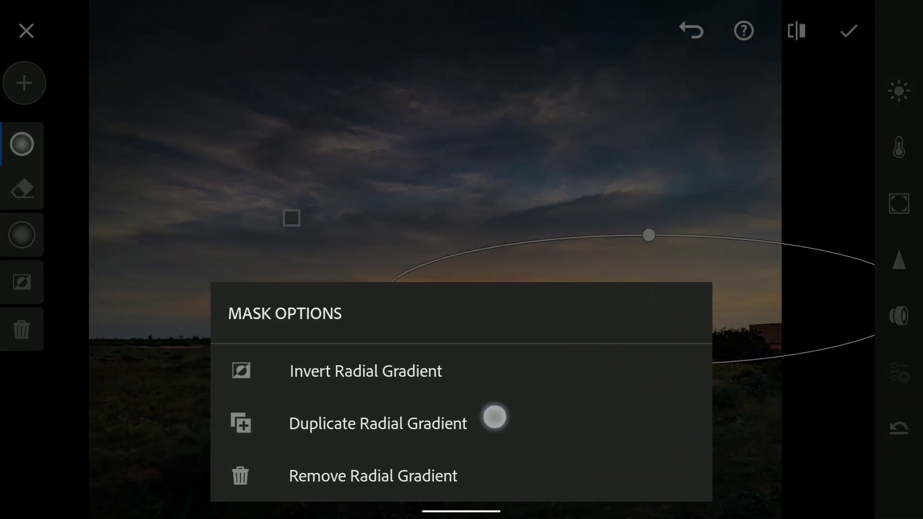
Duplicate the radial gradient and reshape the copy into a narrower, flatter ellipse over the sun.
{"action": "left_click", "coordinate": [494, 416]}
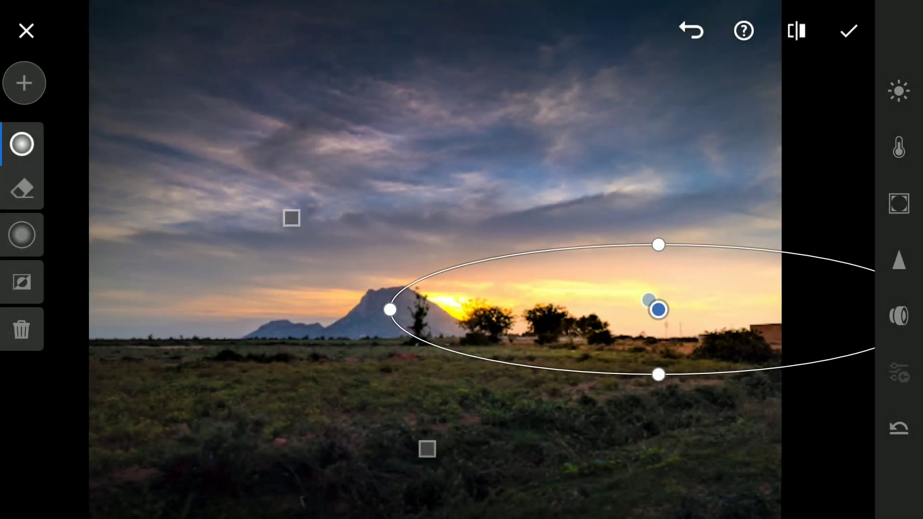
{"action": "left_click_drag", "start_coordinate": [659, 309], "coordinate": [498, 303]}
{"action": "left_click_drag", "start_coordinate": [780, 300], "coordinate": [631, 304]}
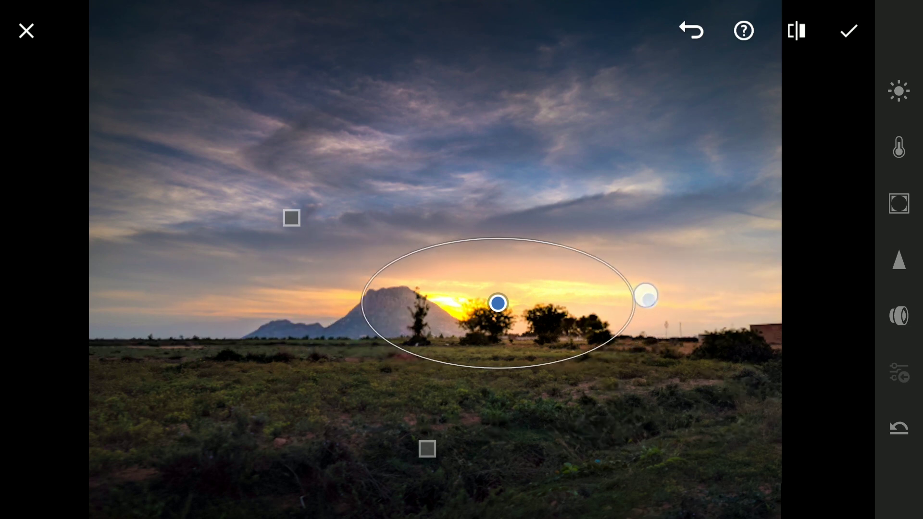
{"action": "left_click_drag", "start_coordinate": [510, 311], "coordinate": [517, 309]}
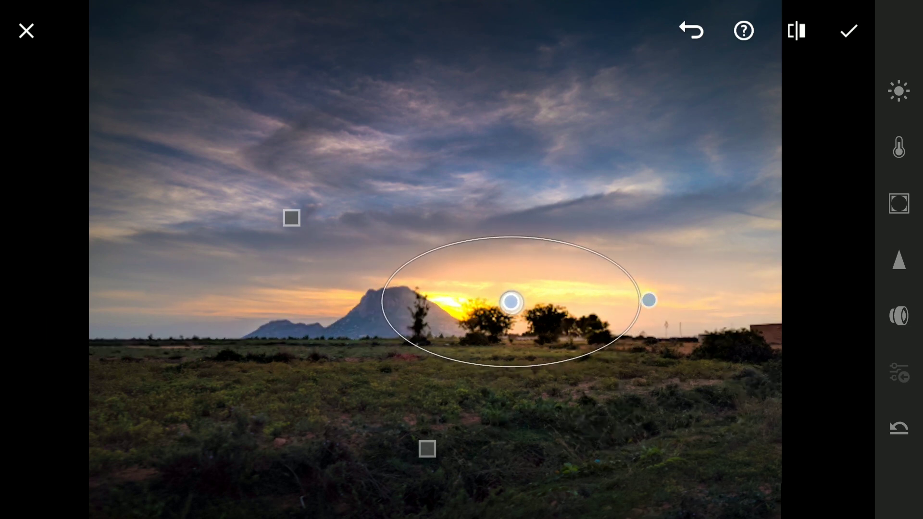
{"action": "left_click_drag", "start_coordinate": [511, 366], "coordinate": [523, 360]}
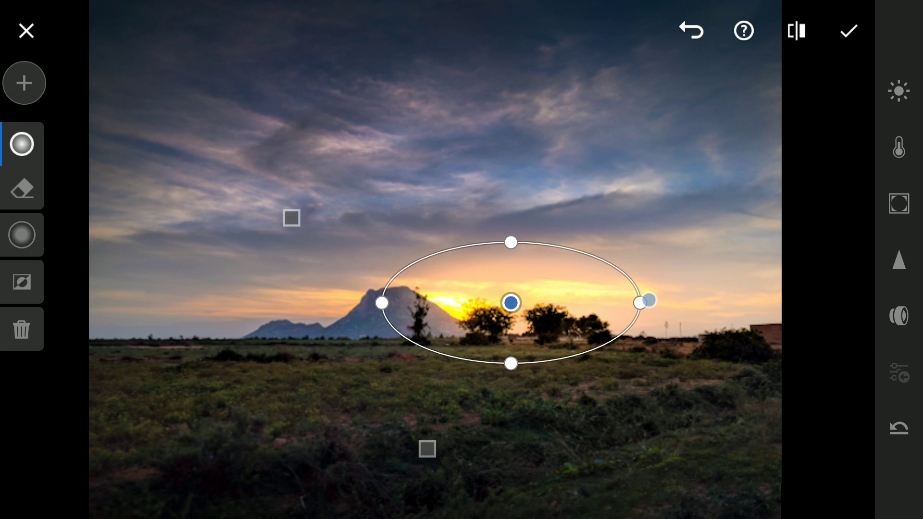
Set the sunset gradient's shadows to 26 and blacks to 16.
{"action": "left_click", "coordinate": [898, 91]}
{"action": "left_click_drag", "start_coordinate": [794, 219], "coordinate": [775, 219]}
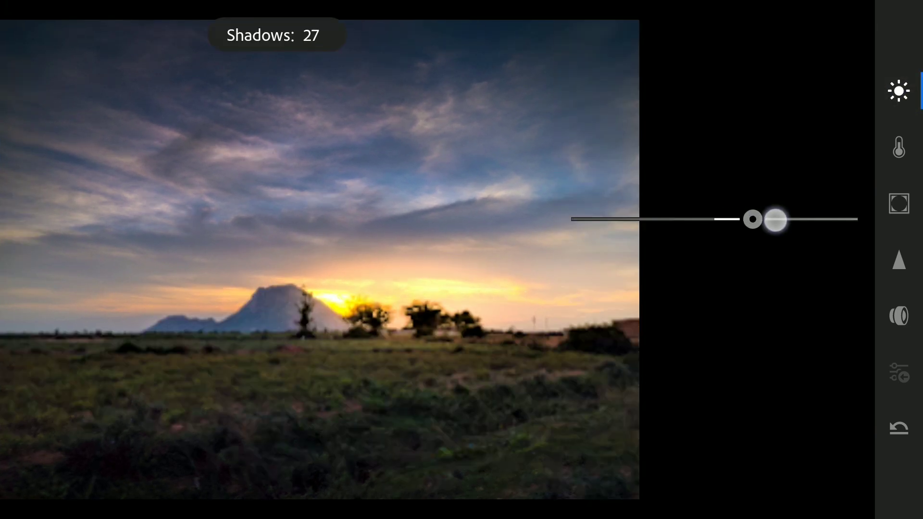
{"action": "left_click_drag", "start_coordinate": [781, 221], "coordinate": [773, 222]}
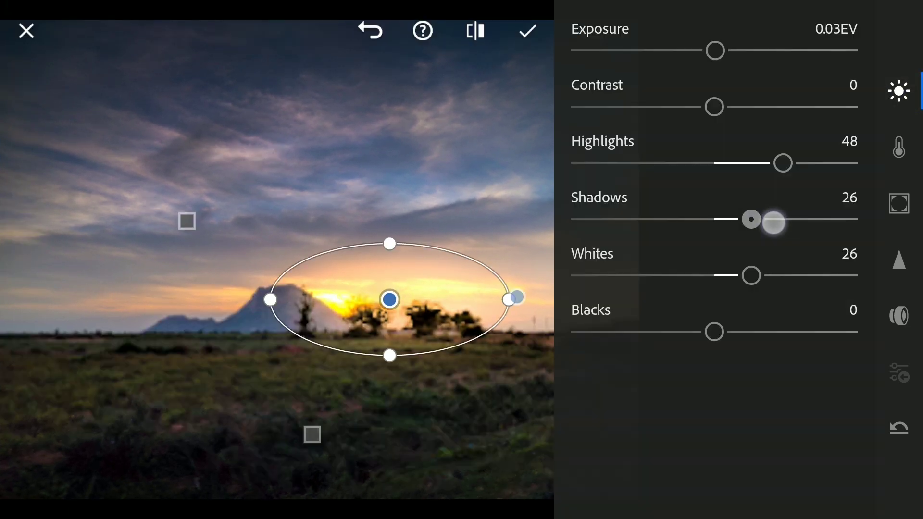
{"action": "left_click_drag", "start_coordinate": [730, 323], "coordinate": [785, 324]}
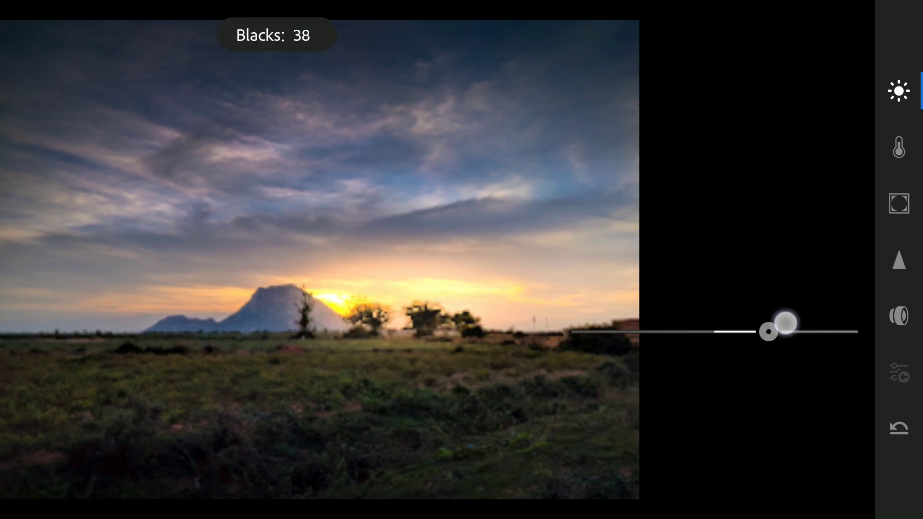
{"action": "left_click_drag", "start_coordinate": [763, 326], "coordinate": [762, 324]}
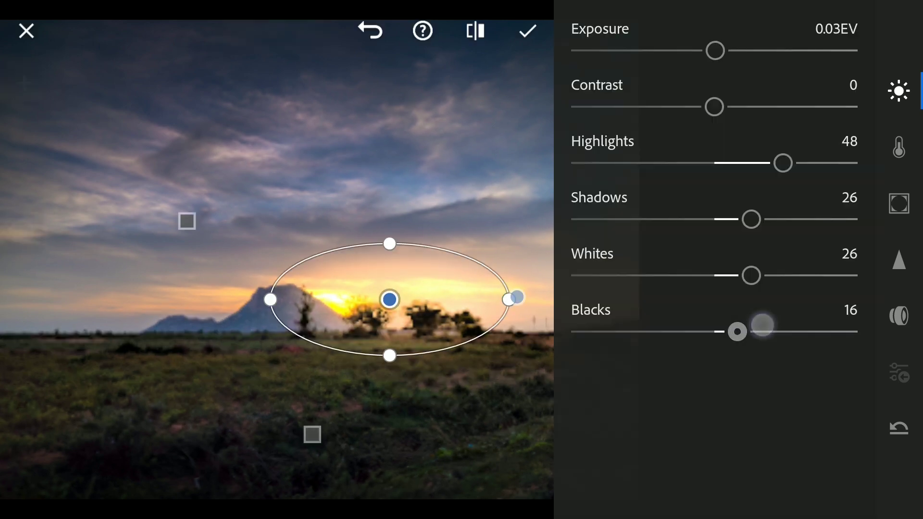
Warm the sunset gradient's temperature to 49 and show its mask options.
{"action": "left_click", "coordinate": [899, 148]}
{"action": "left_click_drag", "start_coordinate": [783, 50], "coordinate": [806, 52]}
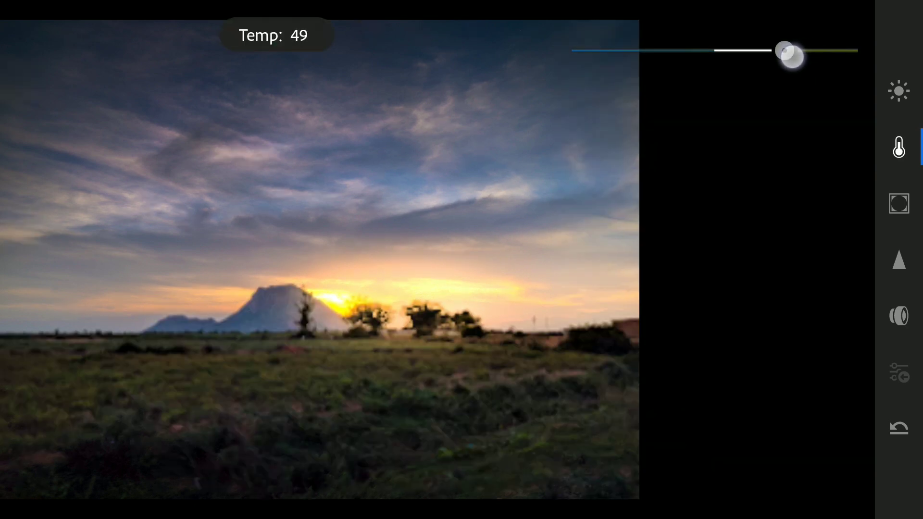
{"action": "left_click_drag", "start_coordinate": [791, 55], "coordinate": [784, 51]}
{"action": "left_click", "coordinate": [390, 299]}
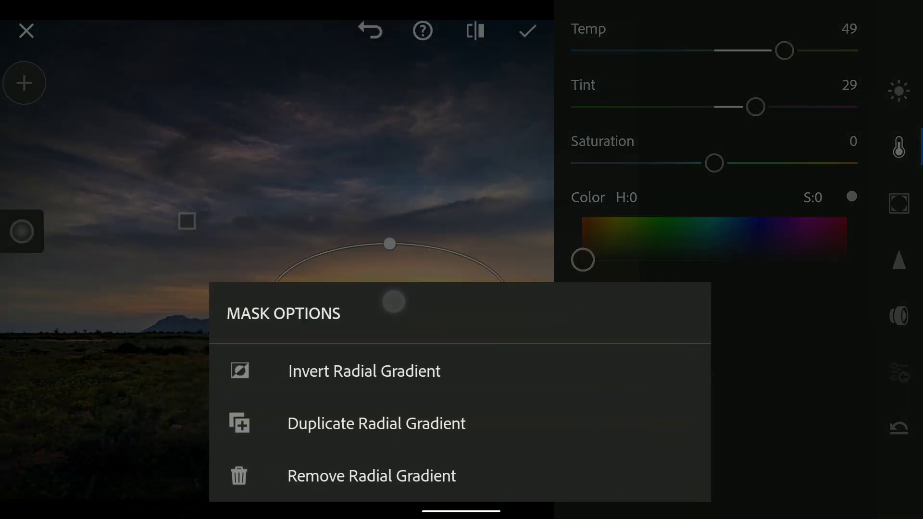
Duplicate the sunset gradient and shrink the copy over the mountain.
{"action": "left_click", "coordinate": [435, 424]}
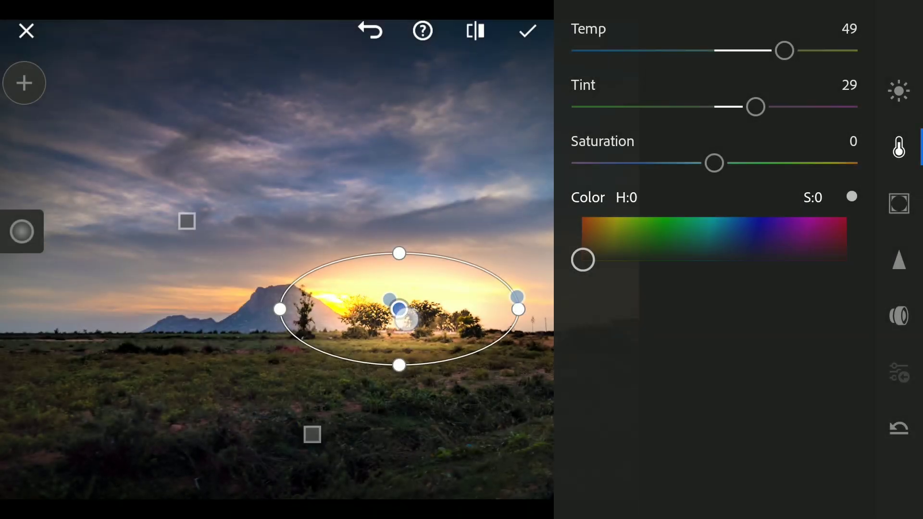
{"action": "mouse_move", "coordinate": [401, 312]}
{"action": "left_mouse_down"}
{"action": "mouse_move", "coordinate": [396, 341]}
{"action": "mouse_move", "coordinate": [370, 341]}
{"action": "mouse_move", "coordinate": [282, 317]}
{"action": "mouse_move", "coordinate": [187, 309]}
{"action": "left_mouse_up"}
{"action": "left_click_drag", "start_coordinate": [67, 310], "coordinate": [85, 314]}
{"action": "left_click_drag", "start_coordinate": [186, 366], "coordinate": [192, 352]}
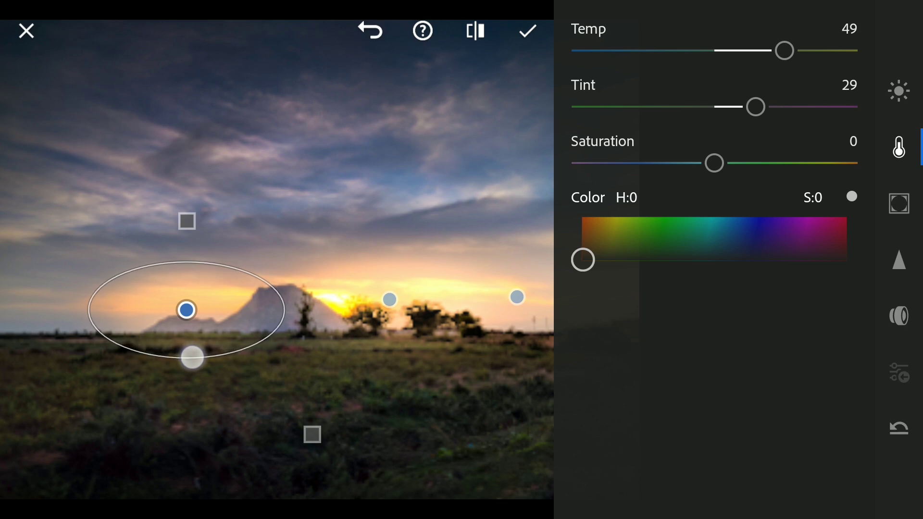
Zero the mountain copy's shadows, whites and blacks and set its highlights to 34.
{"action": "left_click", "coordinate": [898, 91]}
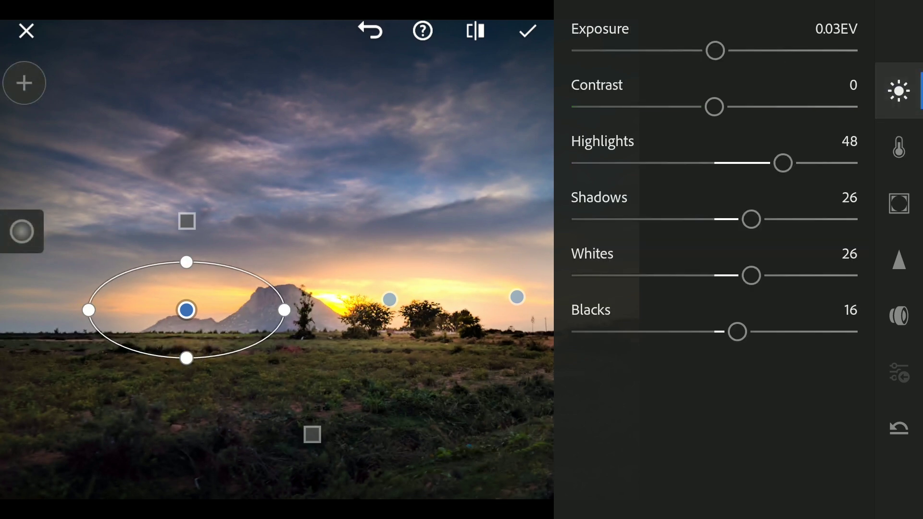
{"action": "left_click", "coordinate": [755, 218]}
{"action": "left_click_drag", "start_coordinate": [755, 219], "coordinate": [714, 218]}
{"action": "left_click_drag", "start_coordinate": [737, 332], "coordinate": [730, 332]}
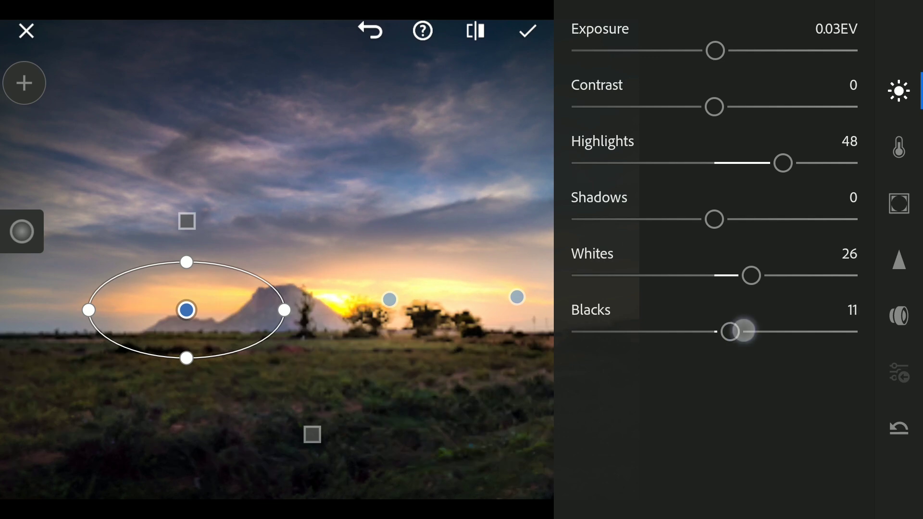
{"action": "left_click_drag", "start_coordinate": [751, 276], "coordinate": [714, 276]}
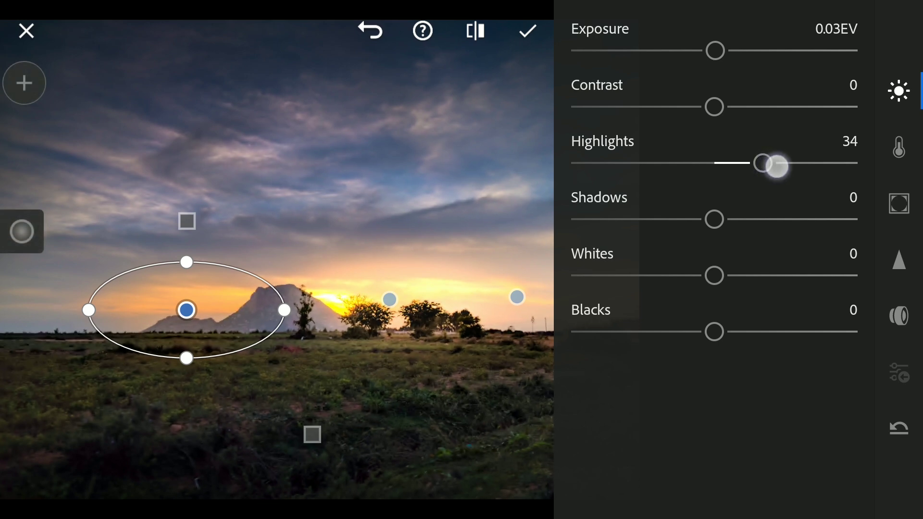
{"action": "left_click", "coordinate": [898, 92]}
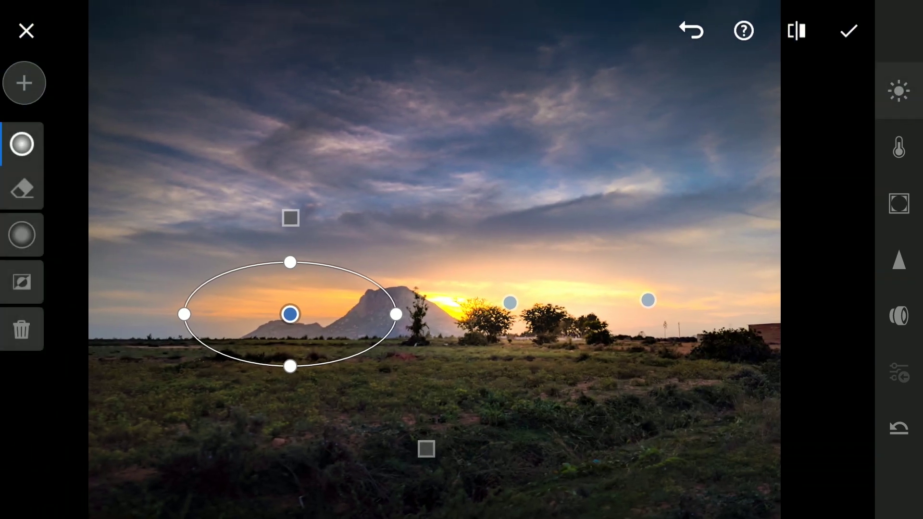
{"action": "left_click", "coordinate": [24, 83]}
{"action": "left_click", "coordinate": [67, 83]}
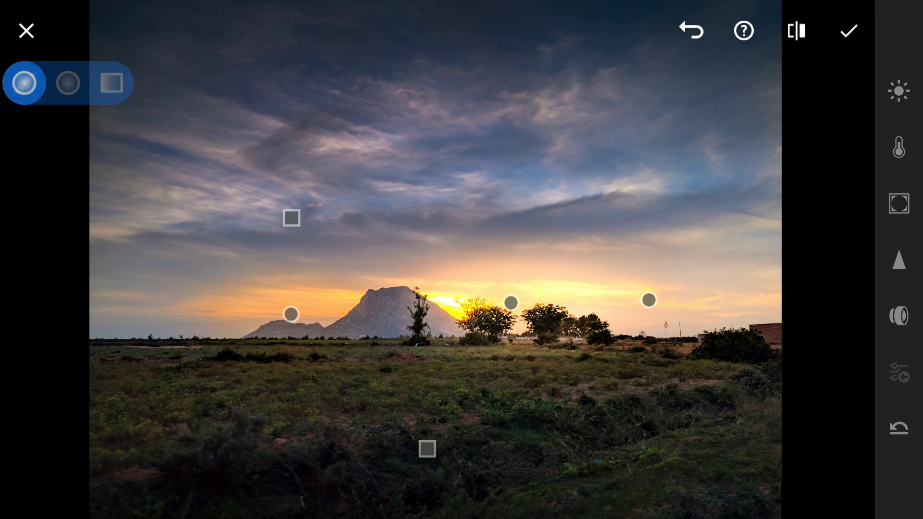
Draw a radial gradient over the foreground field, raising highlights and setting whites to 40.
{"action": "mouse_move", "coordinate": [567, 386]}
{"action": "left_mouse_down"}
{"action": "mouse_move", "coordinate": [725, 400]}
{"action": "mouse_move", "coordinate": [768, 428]}
{"action": "mouse_move", "coordinate": [770, 478]}
{"action": "mouse_move", "coordinate": [802, 445]}
{"action": "left_mouse_up"}
{"action": "left_click_drag", "start_coordinate": [563, 386], "coordinate": [583, 381]}
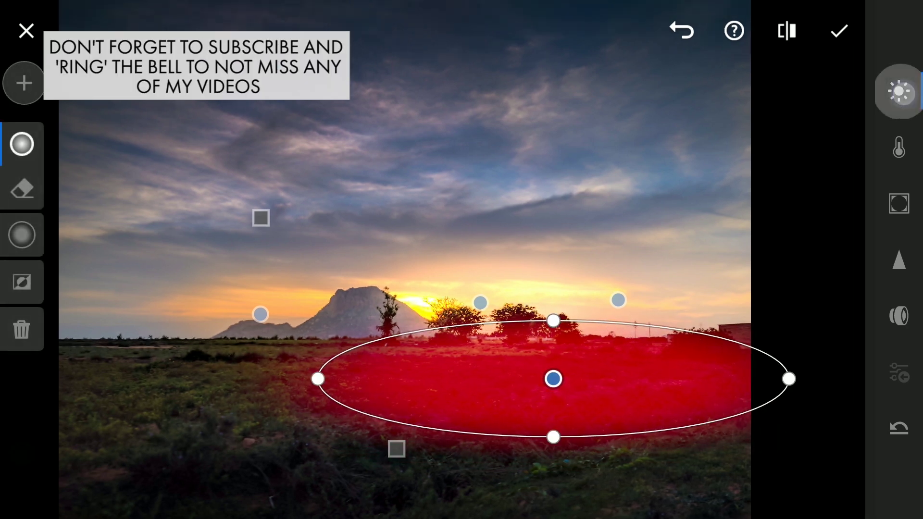
{"action": "left_click", "coordinate": [899, 92]}
{"action": "left_click_drag", "start_coordinate": [721, 158], "coordinate": [824, 159]}
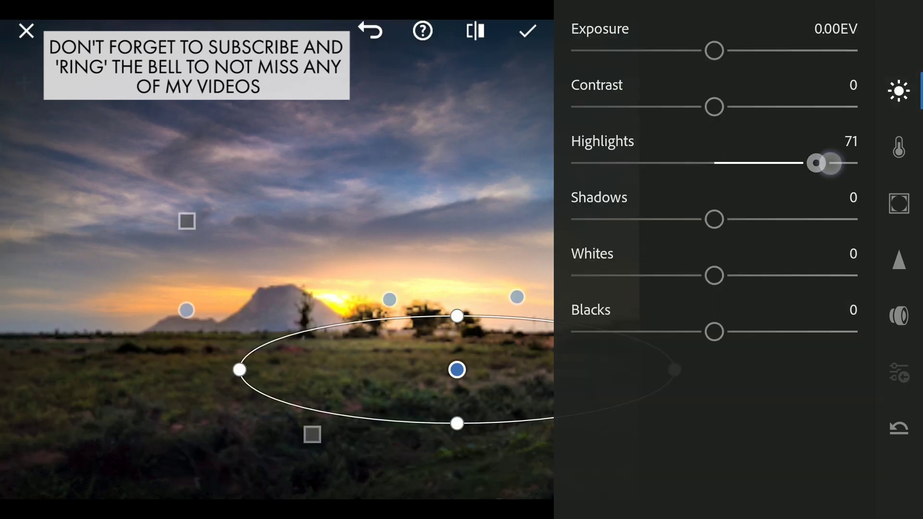
{"action": "left_click_drag", "start_coordinate": [715, 272], "coordinate": [820, 267]}
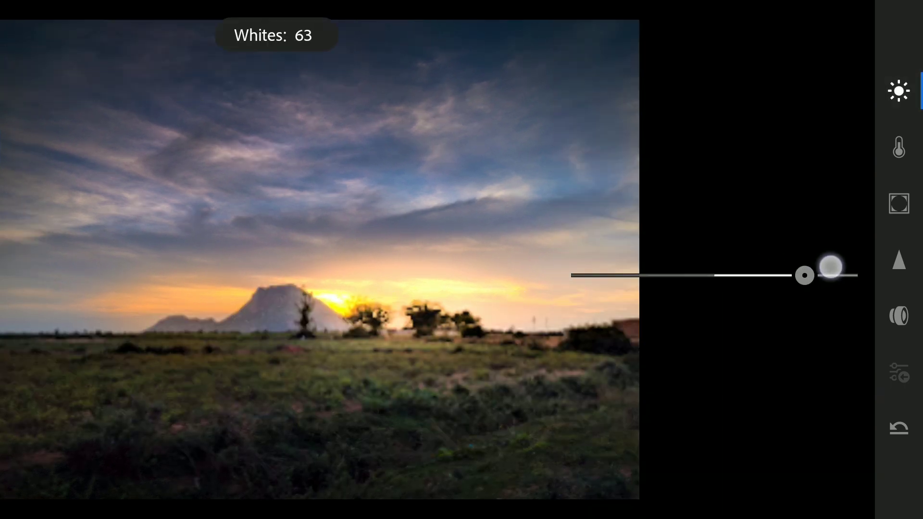
{"action": "left_click_drag", "start_coordinate": [800, 267], "coordinate": [800, 267]}
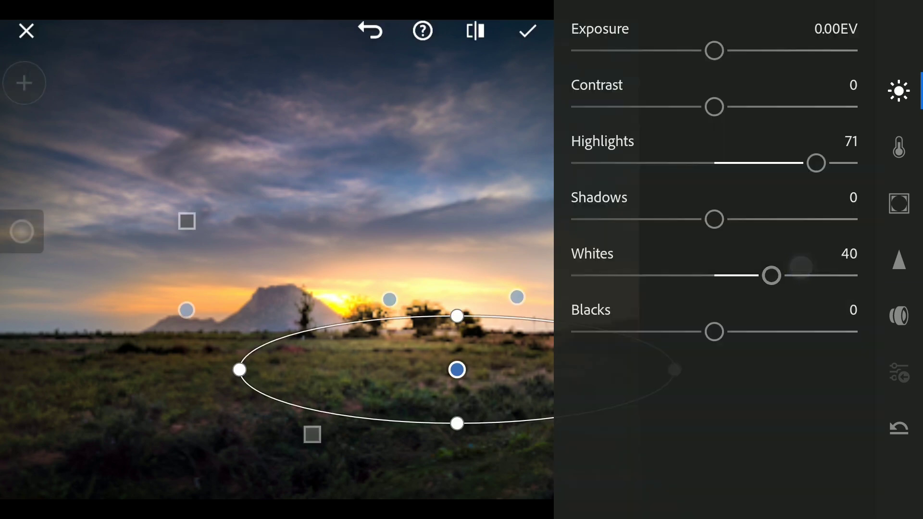
Warm the field gradient's temperature, widen it leftward and lower its highlights.
{"action": "left_click", "coordinate": [899, 147]}
{"action": "left_click_drag", "start_coordinate": [721, 52], "coordinate": [778, 56]}
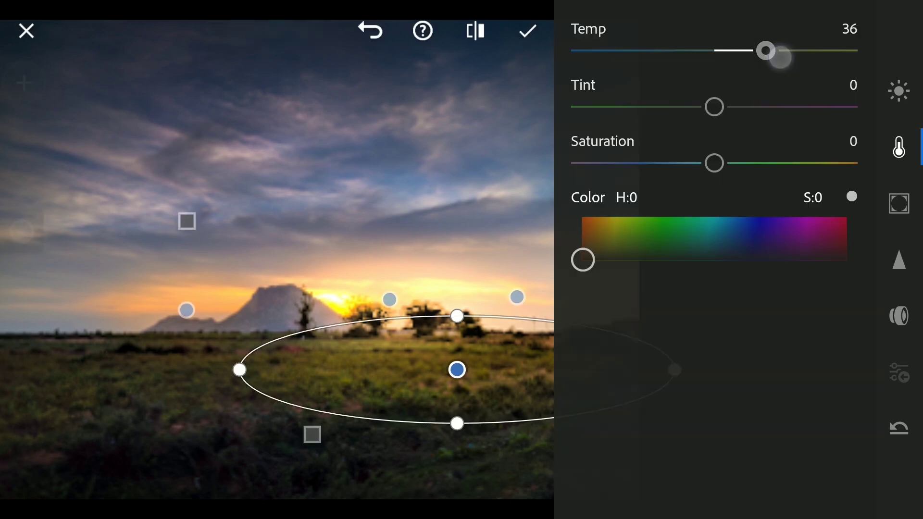
{"action": "left_click_drag", "start_coordinate": [239, 370], "coordinate": [218, 373]}
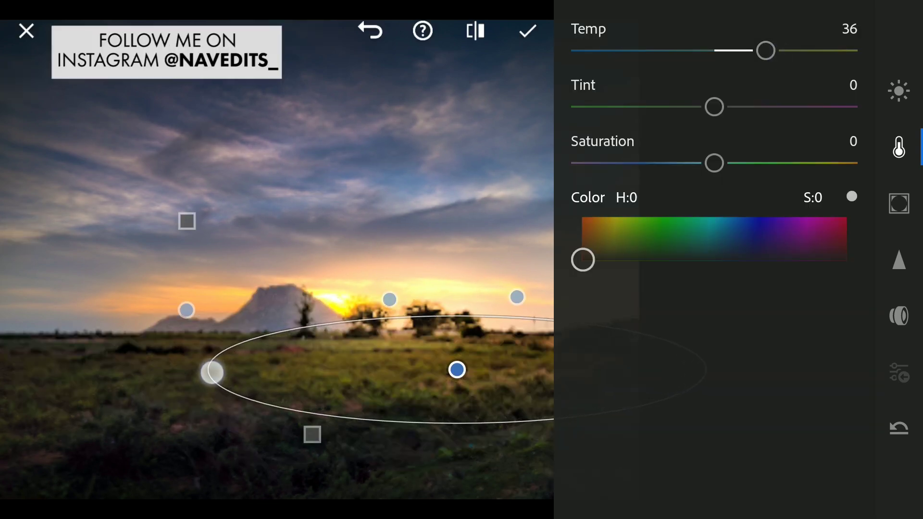
{"action": "left_click", "coordinate": [898, 91]}
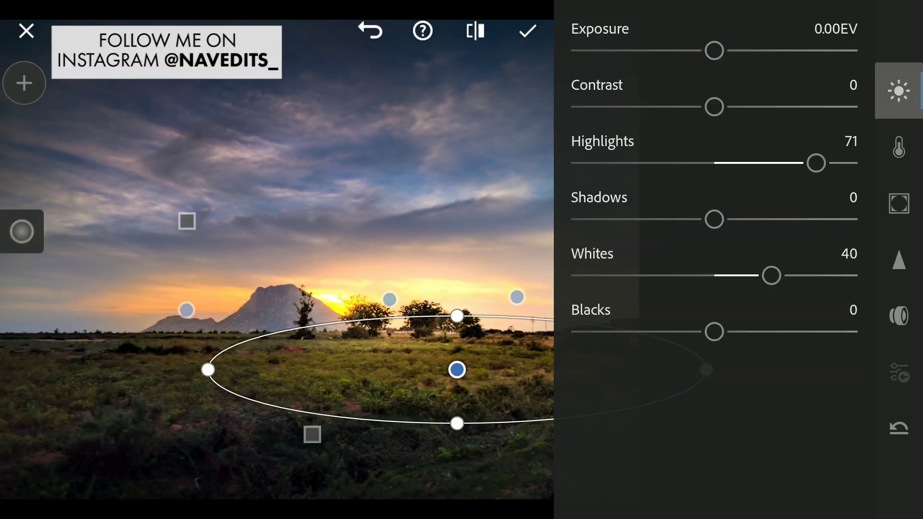
{"action": "mouse_move", "coordinate": [814, 163]}
{"action": "left_mouse_down"}
{"action": "mouse_move", "coordinate": [777, 162]}
{"action": "mouse_move", "coordinate": [790, 163]}
{"action": "left_mouse_up"}
Duplicate the field gradient to the left, with highlights reduced to 35 and lower whites.
{"action": "left_click", "coordinate": [450, 373]}
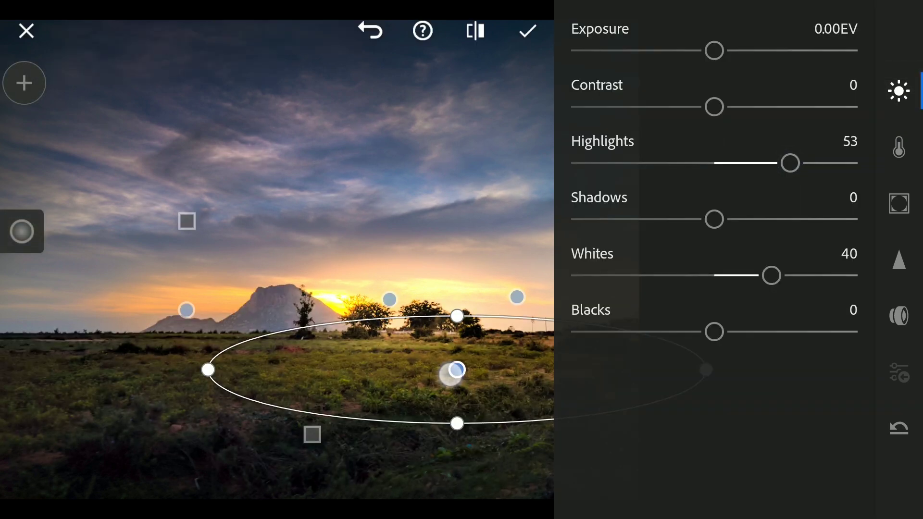
{"action": "left_click", "coordinate": [473, 432]}
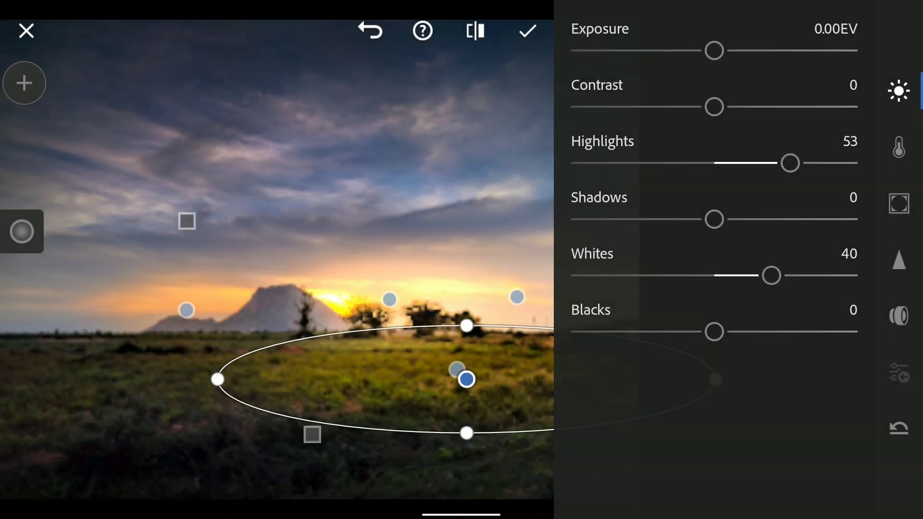
{"action": "mouse_move", "coordinate": [467, 379]}
{"action": "left_mouse_down"}
{"action": "mouse_move", "coordinate": [435, 385]}
{"action": "mouse_move", "coordinate": [215, 367]}
{"action": "mouse_move", "coordinate": [273, 369]}
{"action": "left_mouse_up"}
{"action": "left_click_drag", "start_coordinate": [24, 370], "coordinate": [103, 369]}
{"action": "left_click_drag", "start_coordinate": [273, 370], "coordinate": [169, 366]}
{"action": "left_click_drag", "start_coordinate": [790, 163], "coordinate": [763, 164]}
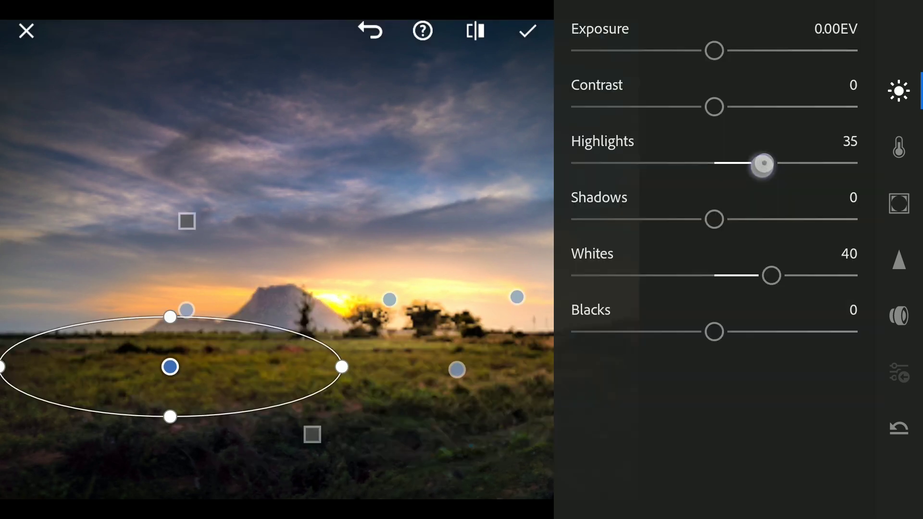
{"action": "left_click_drag", "start_coordinate": [771, 275], "coordinate": [739, 275]}
{"action": "left_click", "coordinate": [899, 91]}
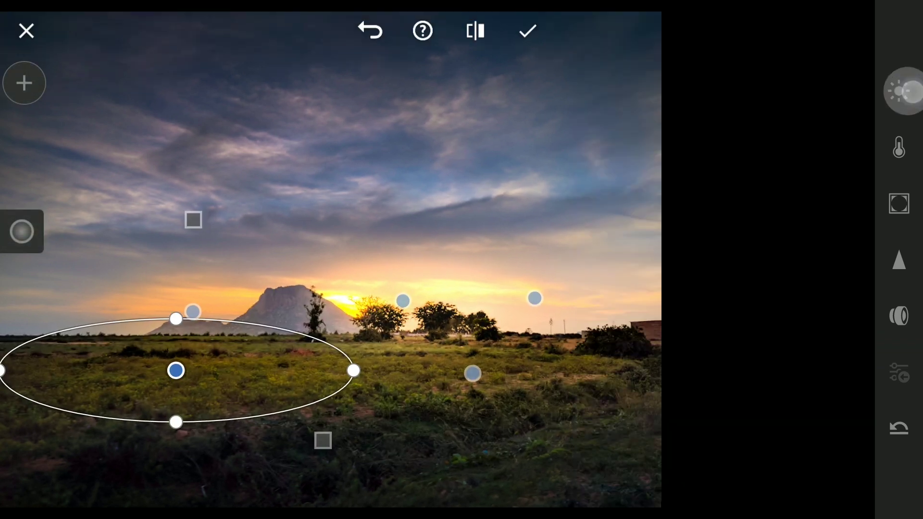
Reshape the field and horizon gradients, re-angle the sky gradient, and apply the masks.
{"action": "mouse_move", "coordinate": [257, 375]}
{"action": "left_mouse_down"}
{"action": "mouse_move", "coordinate": [646, 373]}
{"action": "mouse_move", "coordinate": [606, 370]}
{"action": "left_mouse_up"}
{"action": "mouse_move", "coordinate": [336, 370]}
{"action": "left_mouse_down"}
{"action": "mouse_move", "coordinate": [333, 378]}
{"action": "mouse_move", "coordinate": [342, 379]}
{"action": "left_mouse_up"}
{"action": "left_click", "coordinate": [650, 300]}
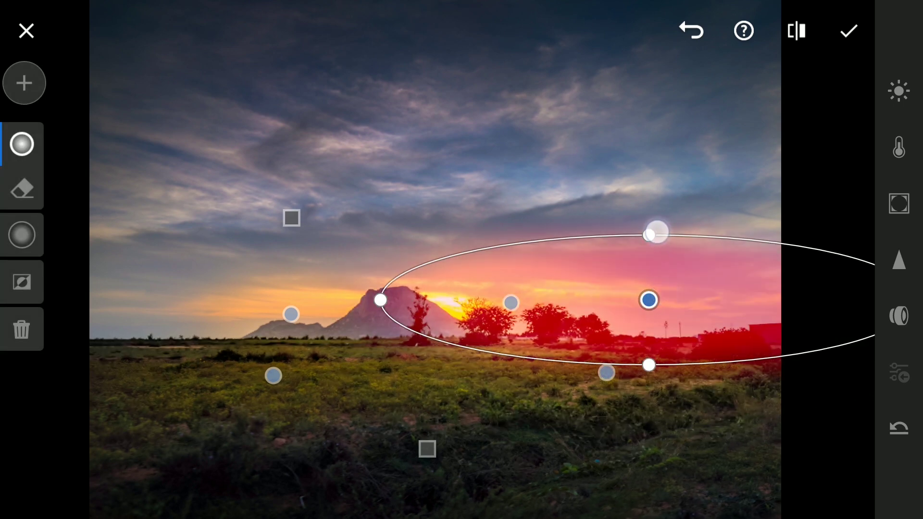
{"action": "mouse_move", "coordinate": [655, 232]}
{"action": "left_mouse_down"}
{"action": "mouse_move", "coordinate": [653, 210]}
{"action": "mouse_move", "coordinate": [654, 220]}
{"action": "left_mouse_up"}
{"action": "left_click", "coordinate": [291, 218]}
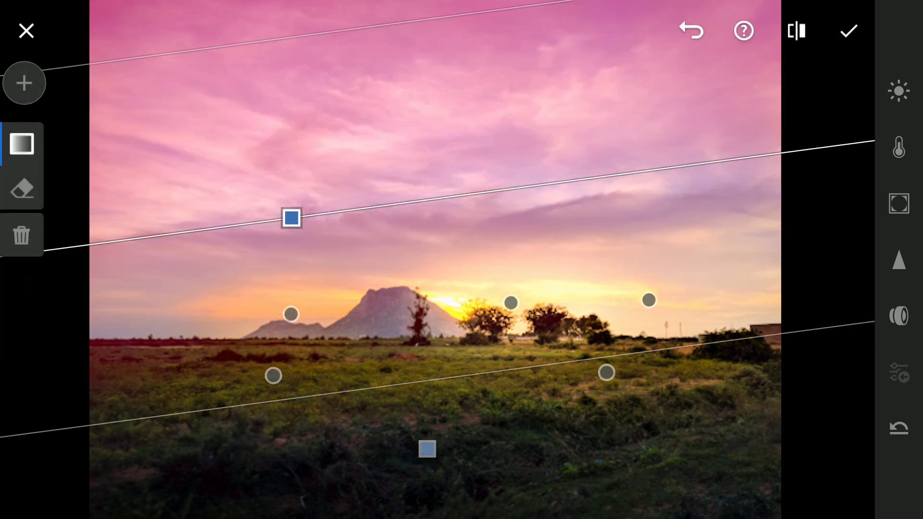
{"action": "mouse_move", "coordinate": [725, 163]}
{"action": "left_mouse_down"}
{"action": "mouse_move", "coordinate": [726, 120]}
{"action": "mouse_move", "coordinate": [725, 134]}
{"action": "left_mouse_up"}
{"action": "left_click", "coordinate": [847, 30]}
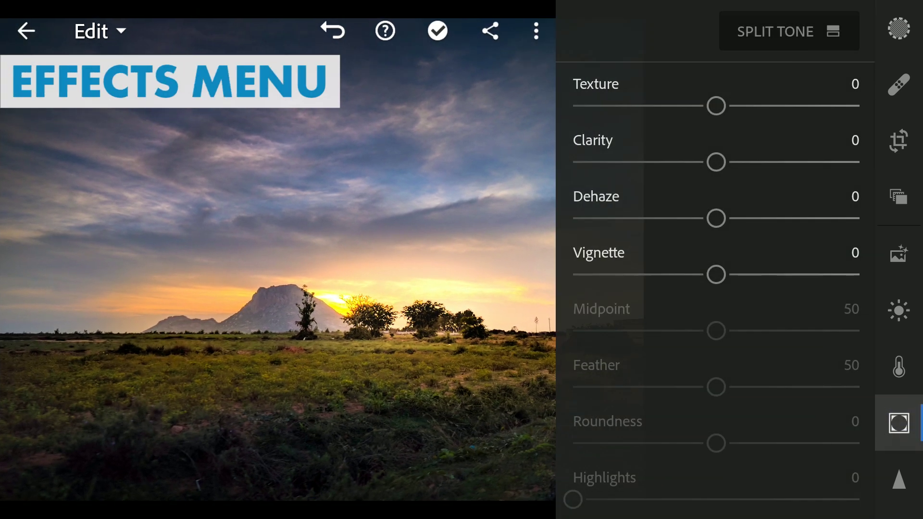
Split-tone highlights to hue 51, saturation 57 and shadows to hue 226, saturation 51.
{"action": "left_click", "coordinate": [816, 31]}
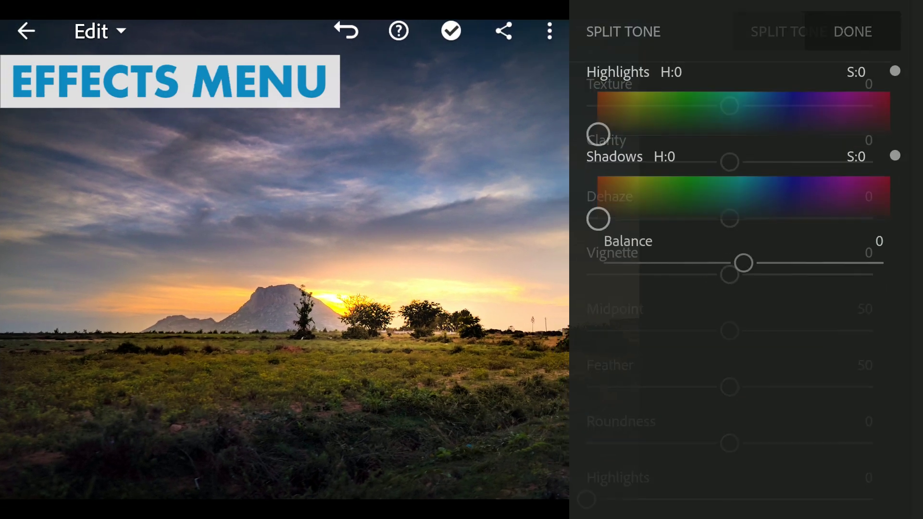
{"action": "mouse_move", "coordinate": [598, 134]}
{"action": "left_mouse_down"}
{"action": "mouse_move", "coordinate": [647, 112]}
{"action": "mouse_move", "coordinate": [632, 112]}
{"action": "left_mouse_up"}
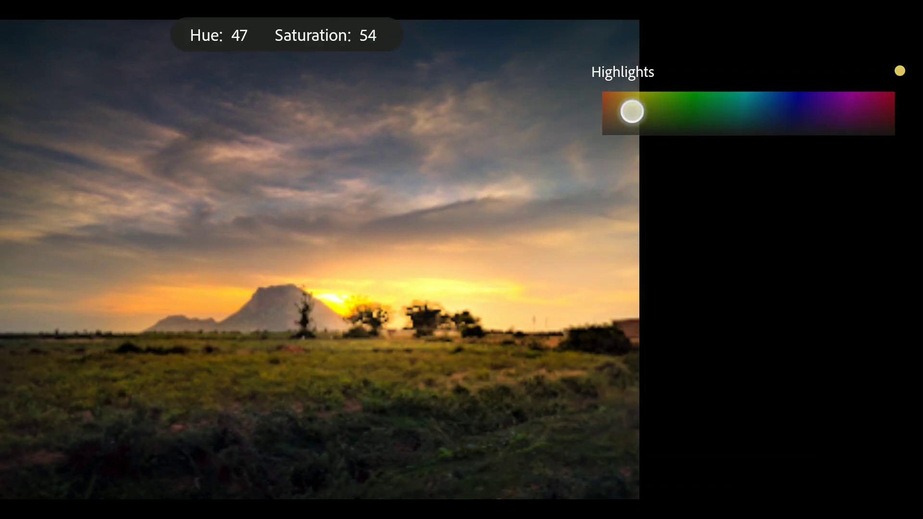
{"action": "left_click_drag", "start_coordinate": [601, 219], "coordinate": [789, 203]}
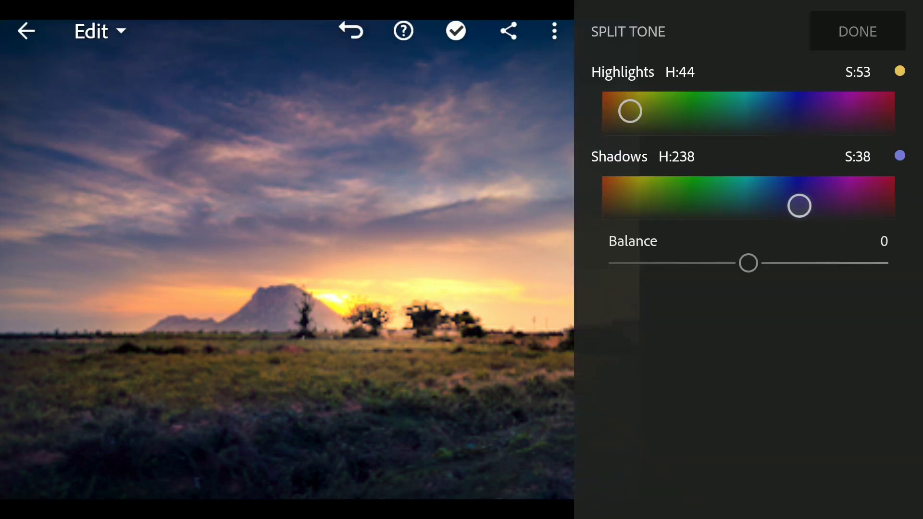
{"action": "left_click_drag", "start_coordinate": [799, 205], "coordinate": [798, 197]}
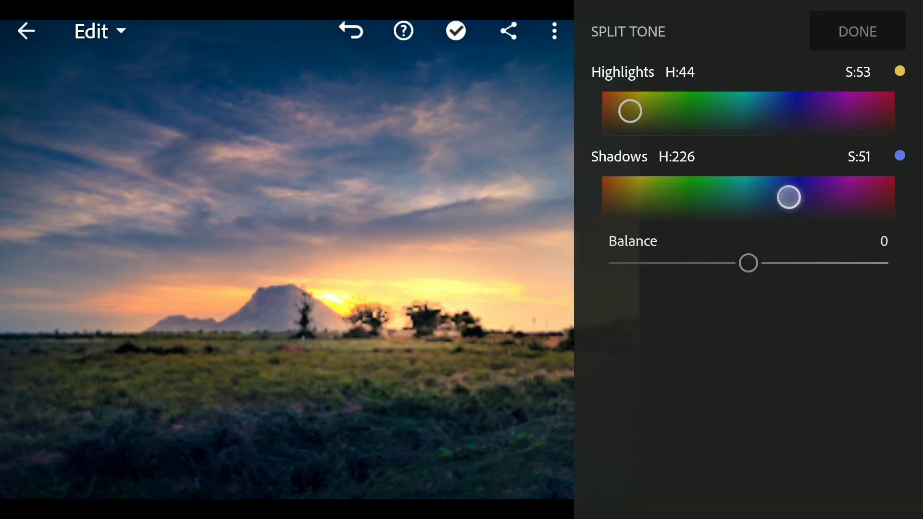
{"action": "mouse_move", "coordinate": [628, 110]}
{"action": "left_mouse_down"}
{"action": "mouse_move", "coordinate": [645, 115]}
{"action": "mouse_move", "coordinate": [628, 109]}
{"action": "mouse_move", "coordinate": [637, 108]}
{"action": "left_mouse_up"}
{"action": "left_click", "coordinate": [876, 33]}
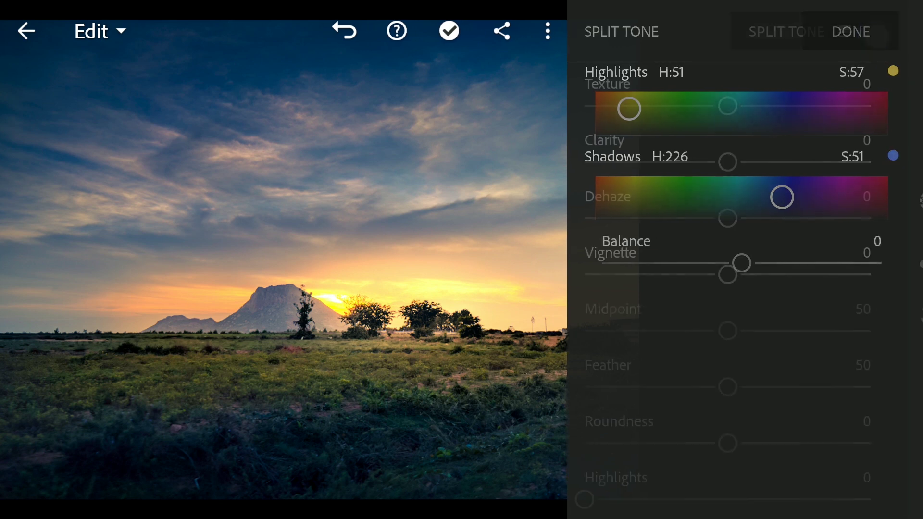
{"action": "left_click", "coordinate": [899, 366]}
In Color Mix, shift and desaturate the blues, then mute the greens and shift their hue.
{"action": "left_click", "coordinate": [834, 32]}
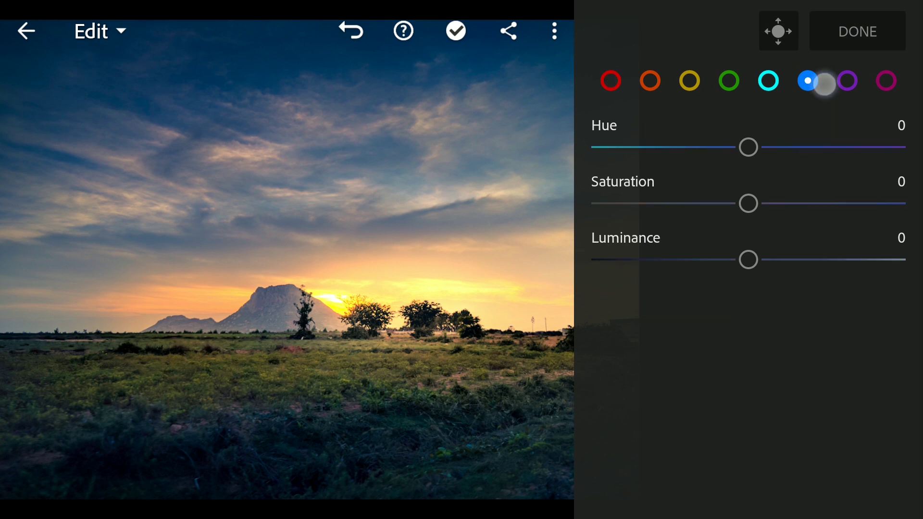
{"action": "left_click_drag", "start_coordinate": [759, 147], "coordinate": [697, 149]}
{"action": "left_click_drag", "start_coordinate": [760, 200], "coordinate": [622, 203]}
{"action": "left_click_drag", "start_coordinate": [688, 147], "coordinate": [708, 148]}
{"action": "left_click", "coordinate": [735, 84]}
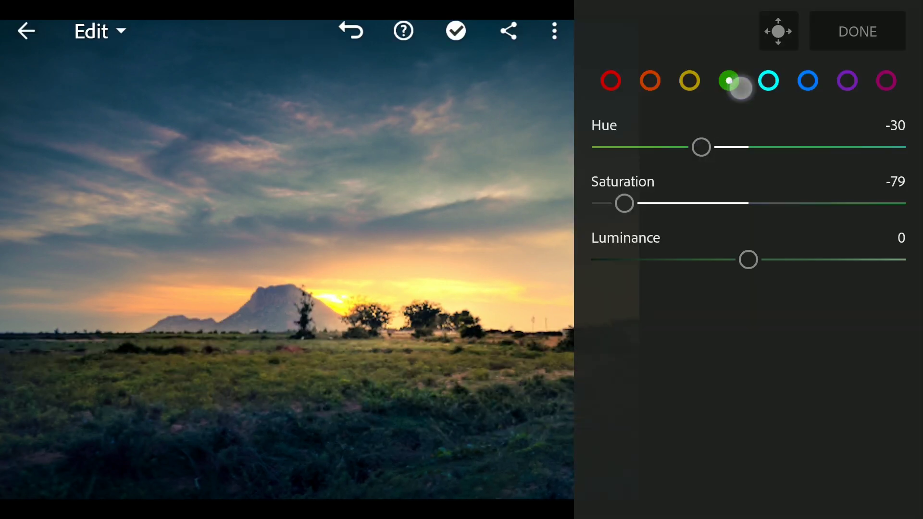
{"action": "left_click_drag", "start_coordinate": [748, 148], "coordinate": [700, 147]}
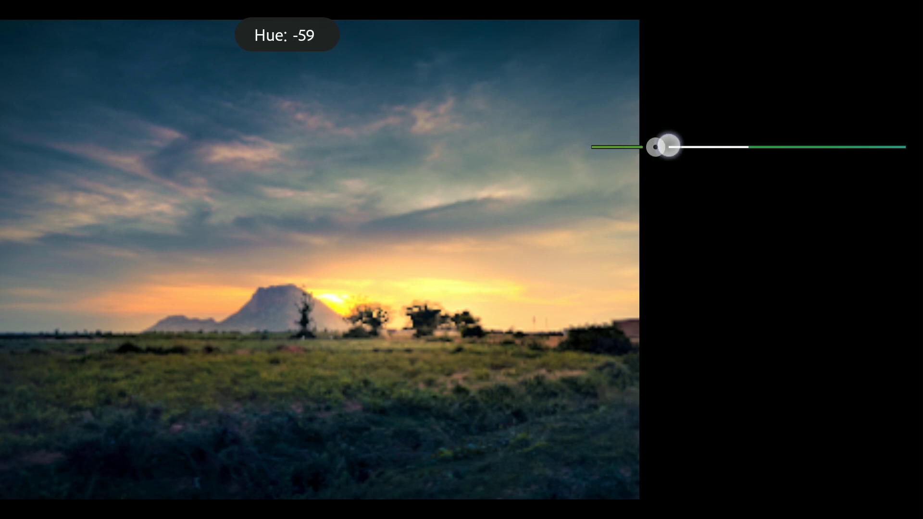
{"action": "left_click_drag", "start_coordinate": [683, 147], "coordinate": [677, 147]}
Set yellow saturation to 36 and oranges to hue -21, saturation 31.
{"action": "left_click", "coordinate": [691, 82]}
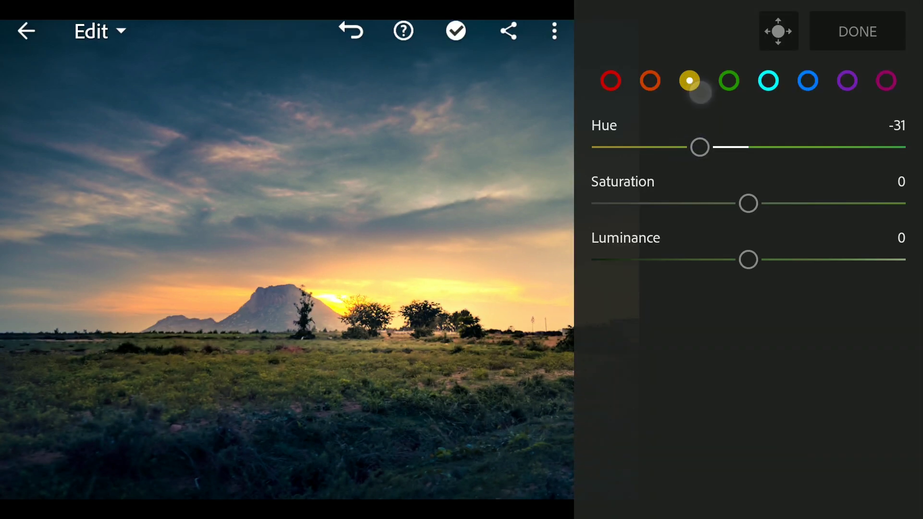
{"action": "left_click_drag", "start_coordinate": [749, 204], "coordinate": [840, 202]}
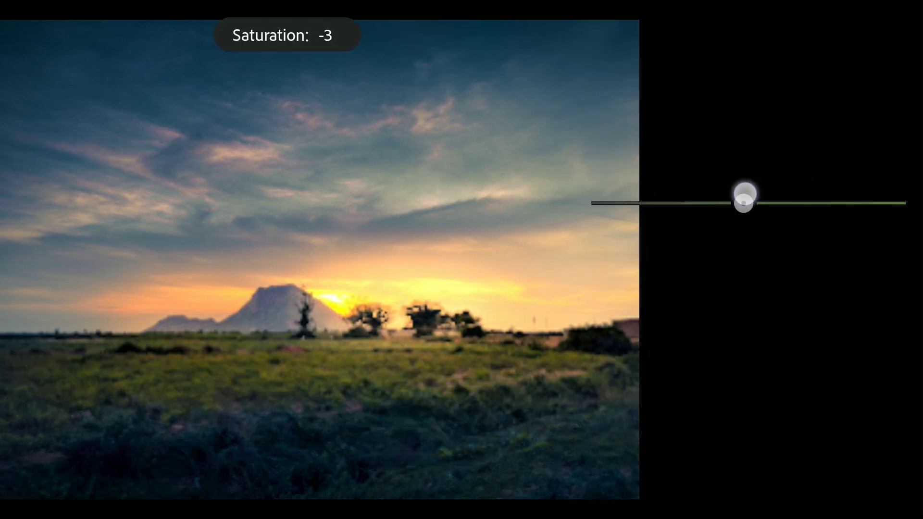
{"action": "left_click_drag", "start_coordinate": [848, 195], "coordinate": [822, 201]}
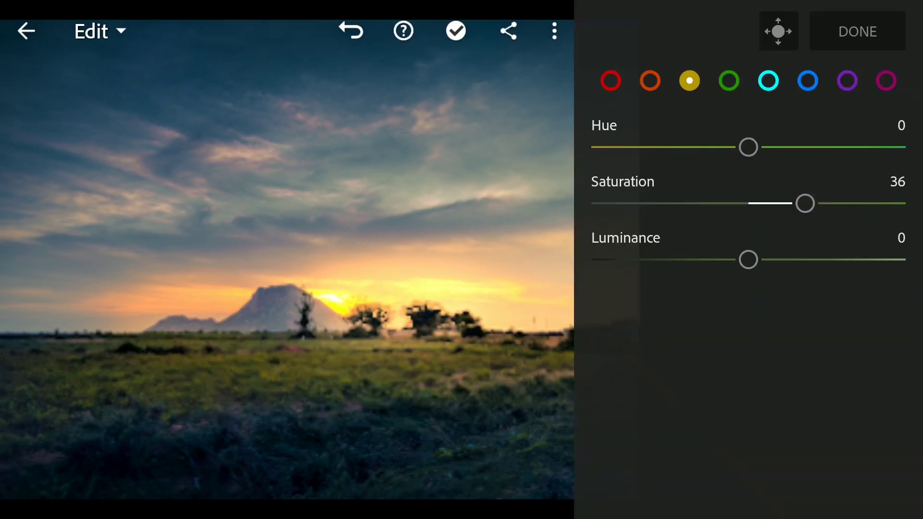
{"action": "left_click", "coordinate": [651, 81]}
{"action": "double_click", "coordinate": [785, 203]}
{"action": "left_click_drag", "start_coordinate": [748, 147], "coordinate": [670, 149]}
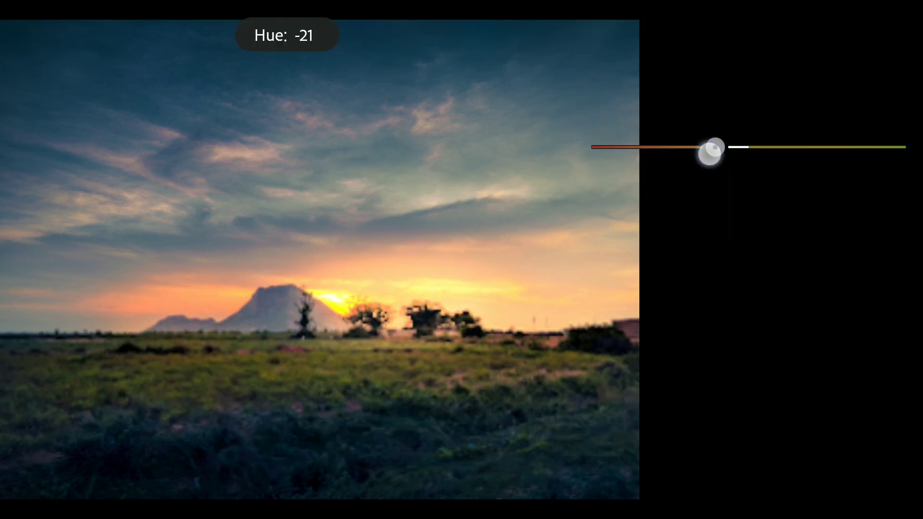
{"action": "left_click_drag", "start_coordinate": [710, 152], "coordinate": [713, 150]}
{"action": "mouse_move", "coordinate": [749, 203]}
{"action": "left_mouse_down"}
{"action": "mouse_move", "coordinate": [820, 205]}
{"action": "mouse_move", "coordinate": [808, 206]}
{"action": "left_mouse_up"}
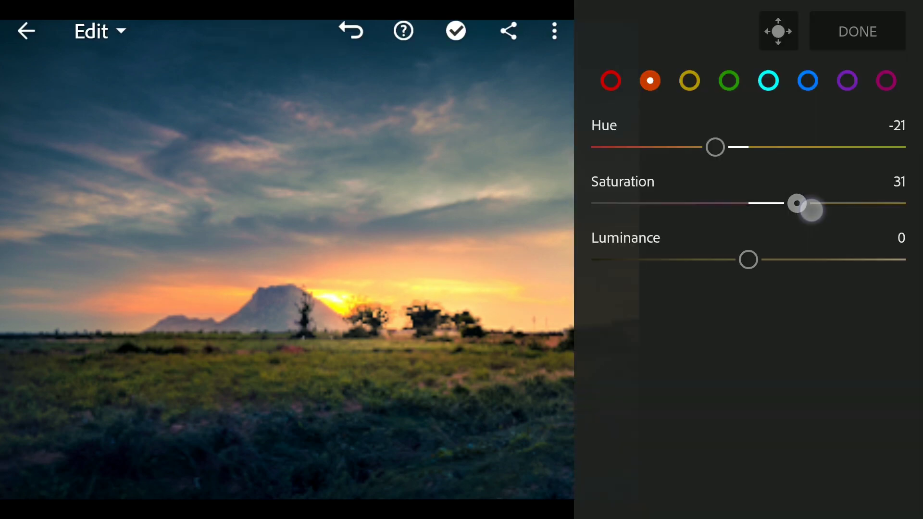
{"action": "left_click", "coordinate": [870, 36]}
Shape the tone curve into a gentle S that deepens shadows and raises midtones.
{"action": "left_click", "coordinate": [904, 361]}
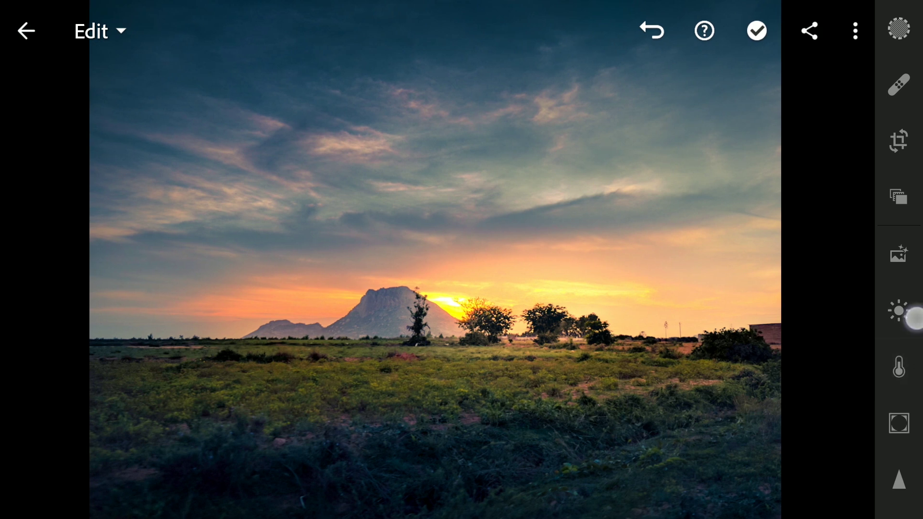
{"action": "left_click", "coordinate": [914, 317]}
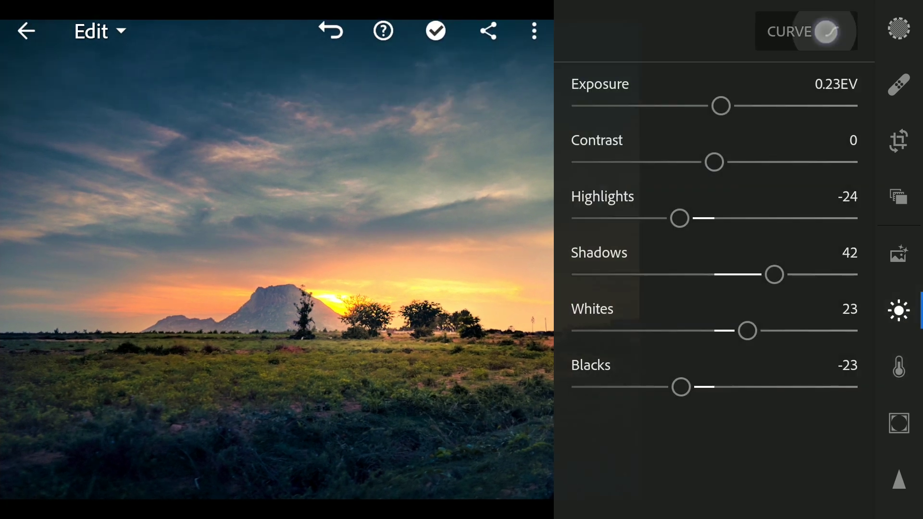
{"action": "left_click", "coordinate": [826, 32]}
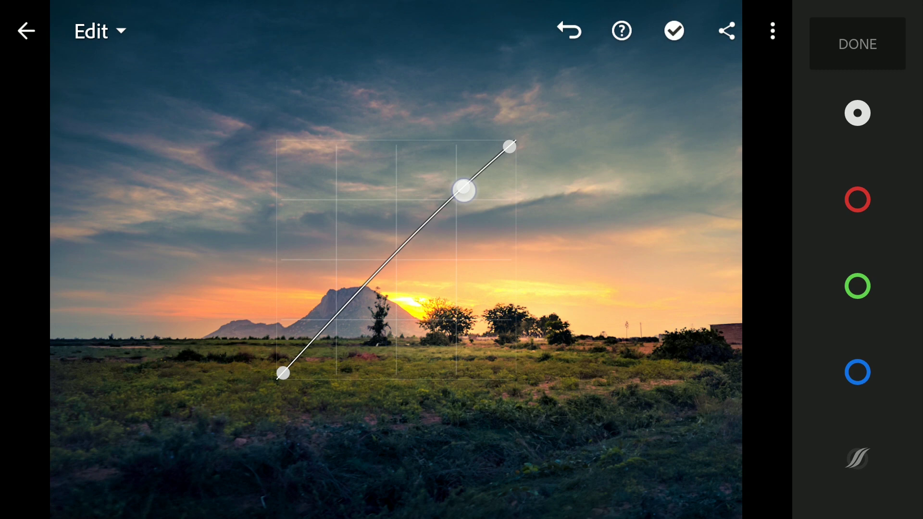
{"action": "left_click_drag", "start_coordinate": [464, 190], "coordinate": [453, 189]}
{"action": "left_click_drag", "start_coordinate": [322, 334], "coordinate": [313, 352]}
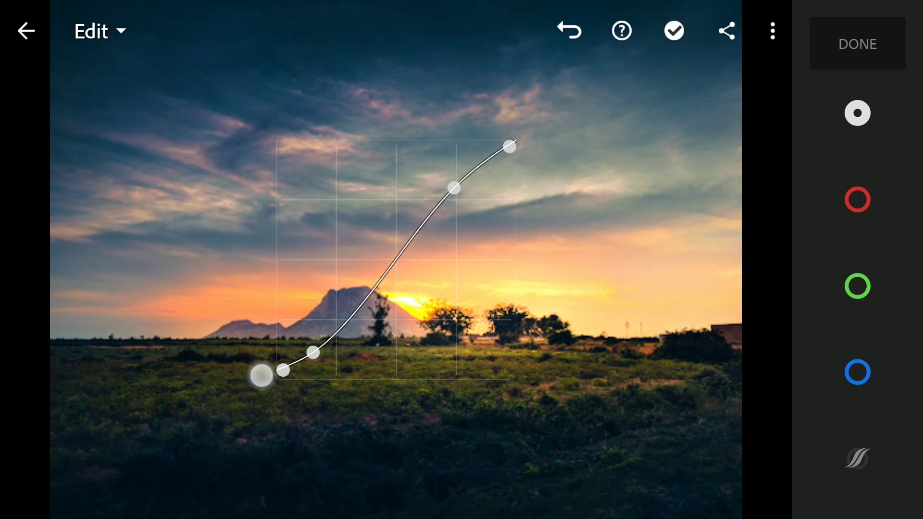
{"action": "left_click_drag", "start_coordinate": [317, 351], "coordinate": [315, 339]}
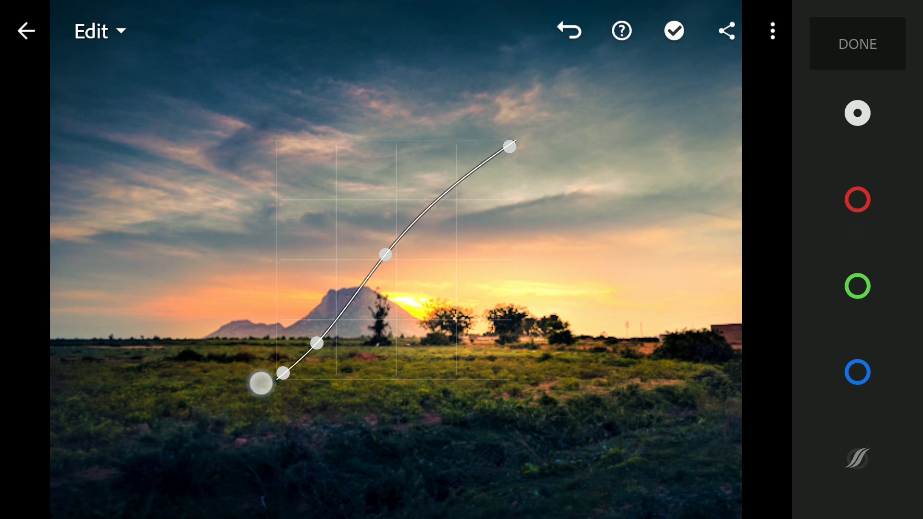
{"action": "left_click", "coordinate": [861, 49]}
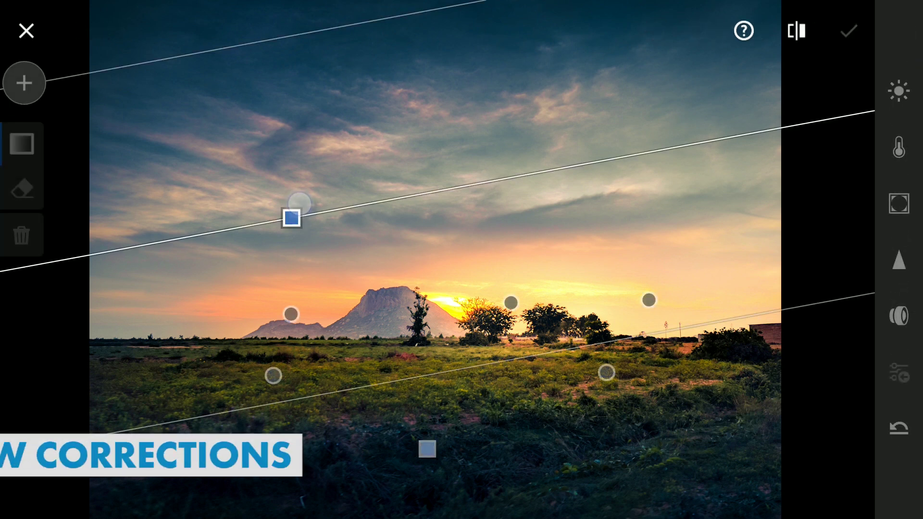
Rotate, level and shift the sky linear gradient lower across the horizon.
{"action": "left_click_drag", "start_coordinate": [727, 120], "coordinate": [730, 123]}
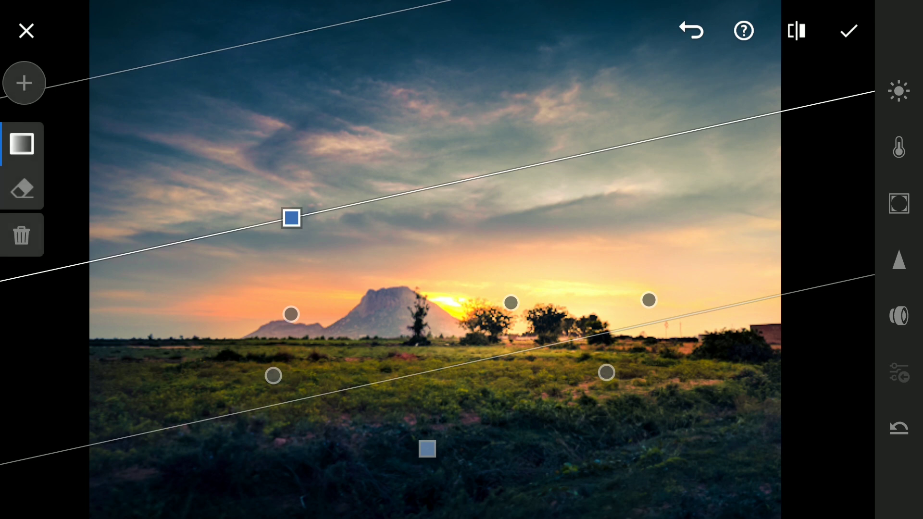
{"action": "left_click", "coordinate": [360, 390]}
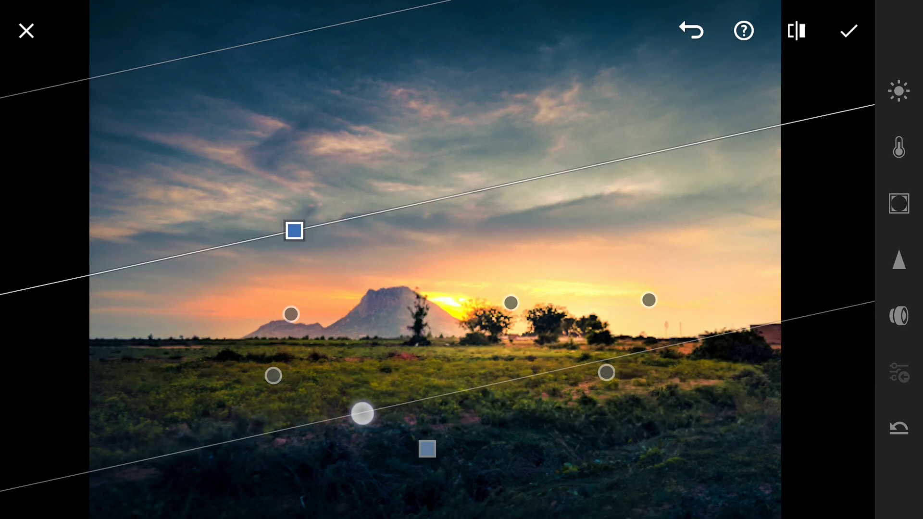
{"action": "left_click_drag", "start_coordinate": [361, 390], "coordinate": [364, 413]}
{"action": "left_click_drag", "start_coordinate": [292, 222], "coordinate": [286, 238]}
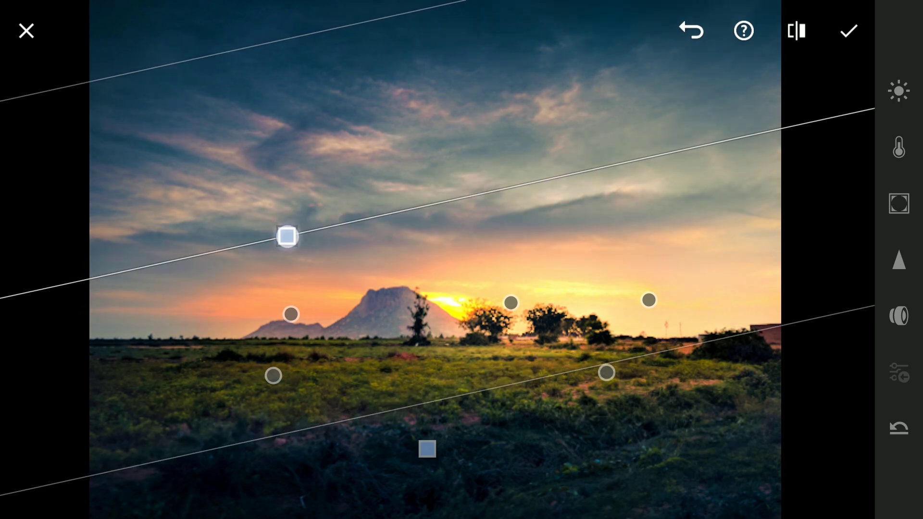
{"action": "left_click_drag", "start_coordinate": [427, 448], "coordinate": [412, 455]}
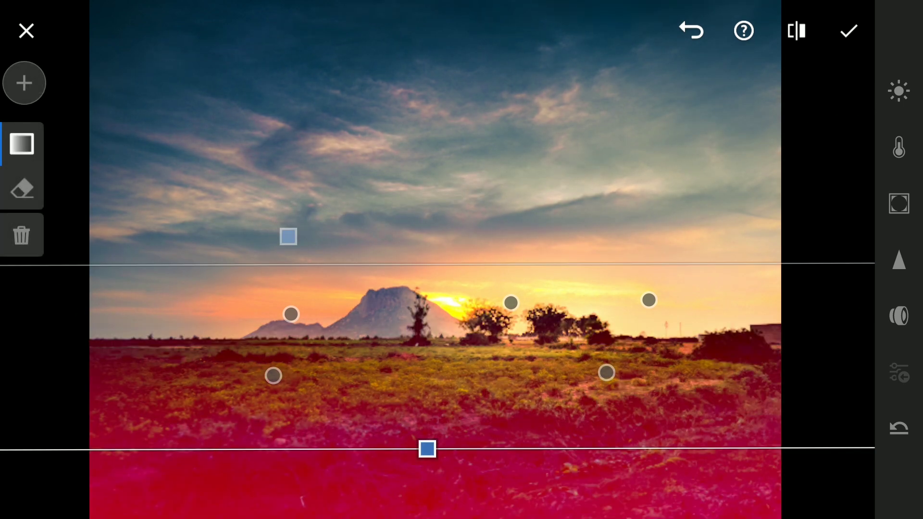
{"action": "left_click_drag", "start_coordinate": [740, 447], "coordinate": [741, 463]}
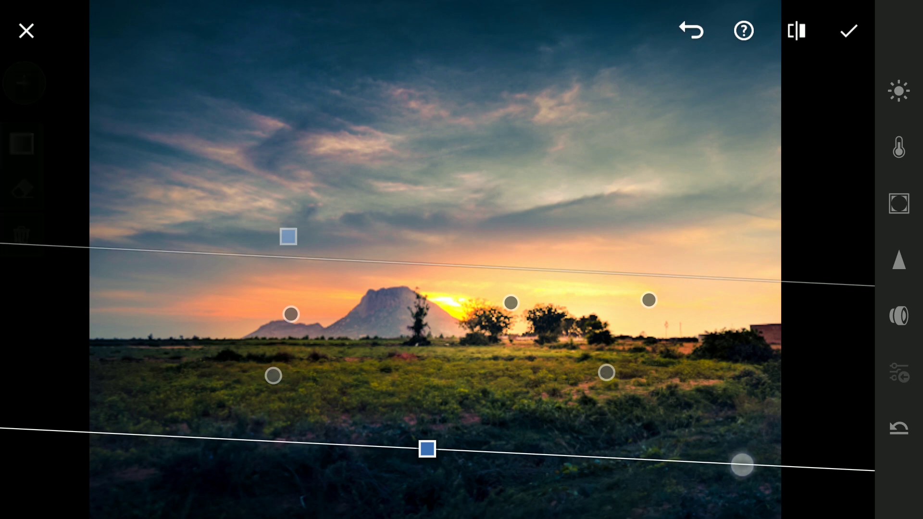
Warm the sunset radial filter to Temp 46 and apply the local adjustments.
{"action": "left_click", "coordinate": [649, 300]}
{"action": "left_click", "coordinate": [899, 91]}
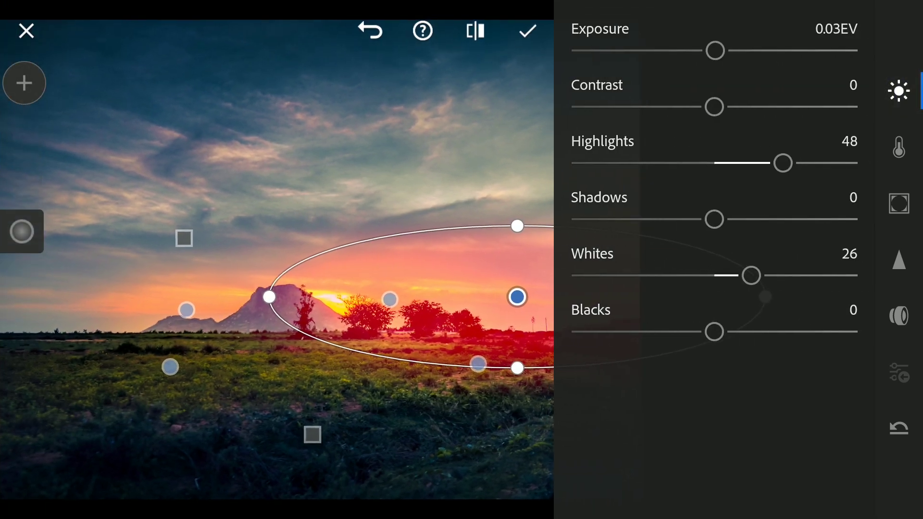
{"action": "left_click", "coordinate": [899, 149]}
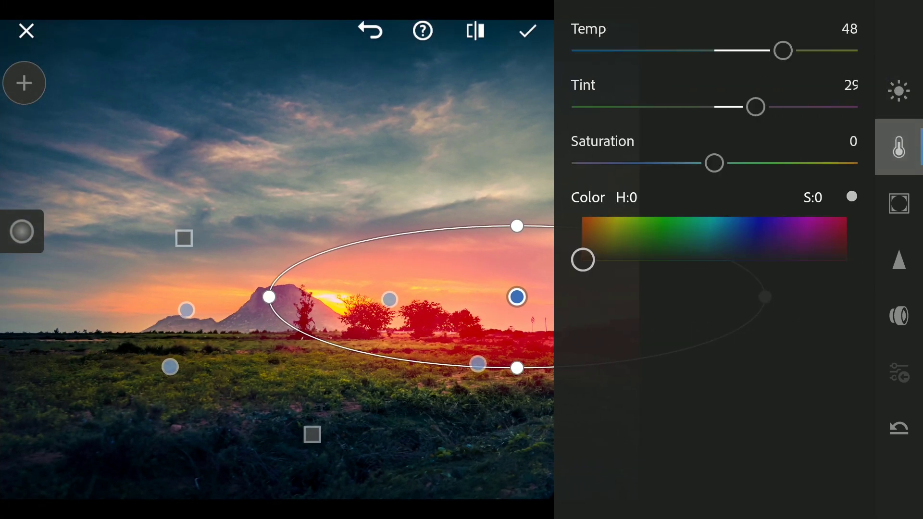
{"action": "mouse_move", "coordinate": [791, 56]}
{"action": "left_mouse_down"}
{"action": "mouse_move", "coordinate": [813, 56]}
{"action": "mouse_move", "coordinate": [793, 57]}
{"action": "left_mouse_up"}
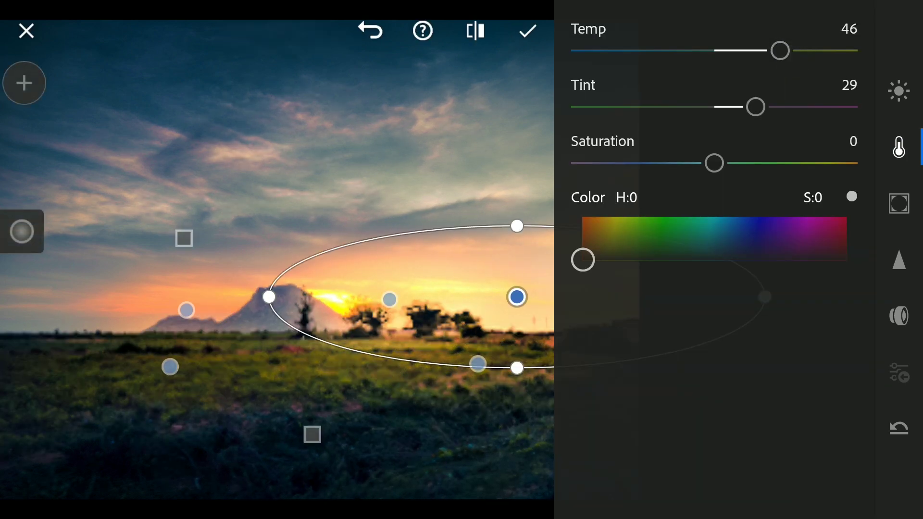
{"action": "left_click", "coordinate": [898, 147]}
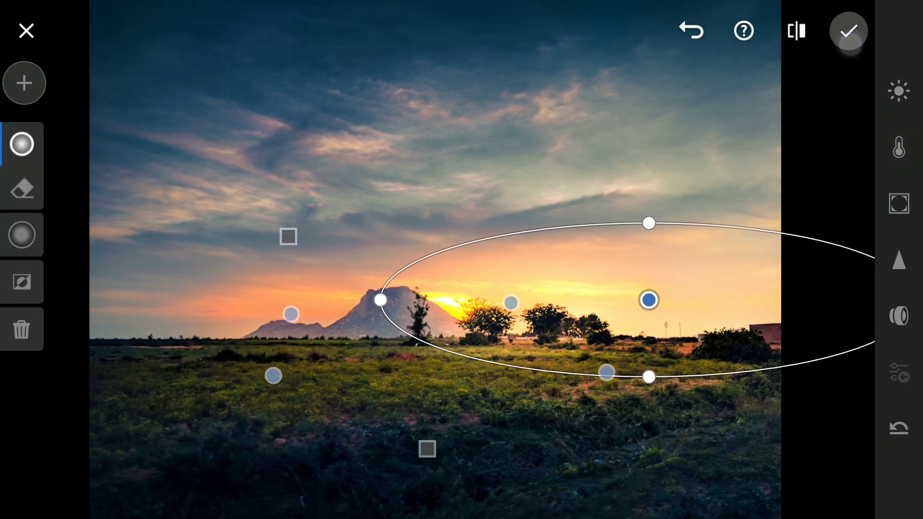
{"action": "left_click", "coordinate": [848, 32]}
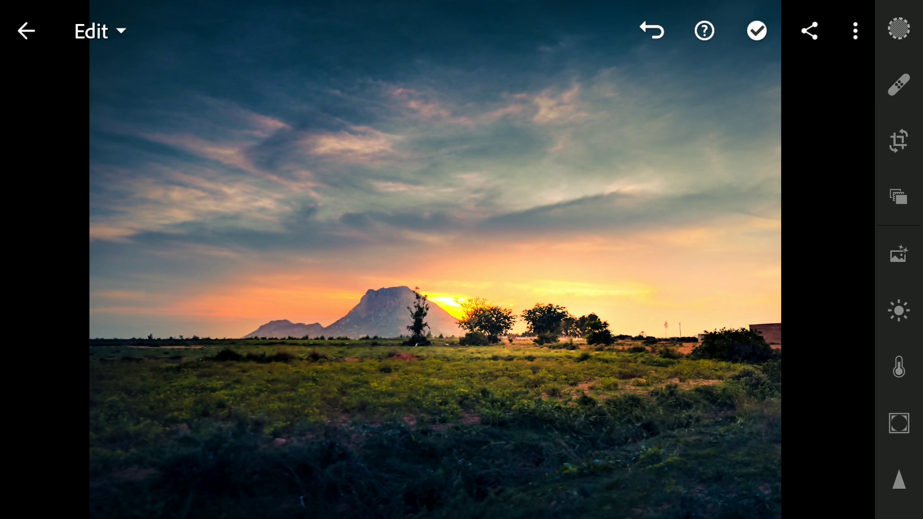
Compare against the original, then export the edited sunset photo via Share > Export.
{"action": "left_click", "coordinate": [690, 366]}
{"action": "left_click", "coordinate": [804, 42]}
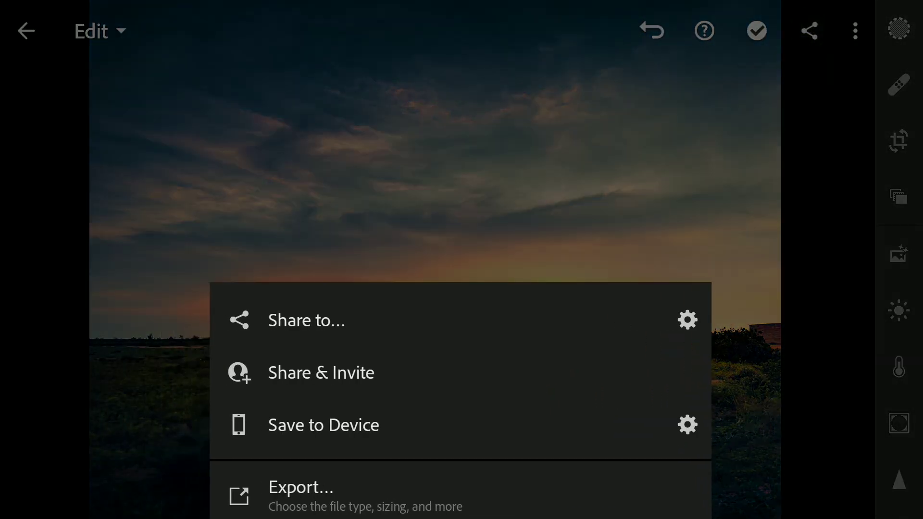
{"action": "left_click", "coordinate": [513, 488]}
{"action": "left_click", "coordinate": [892, 32]}
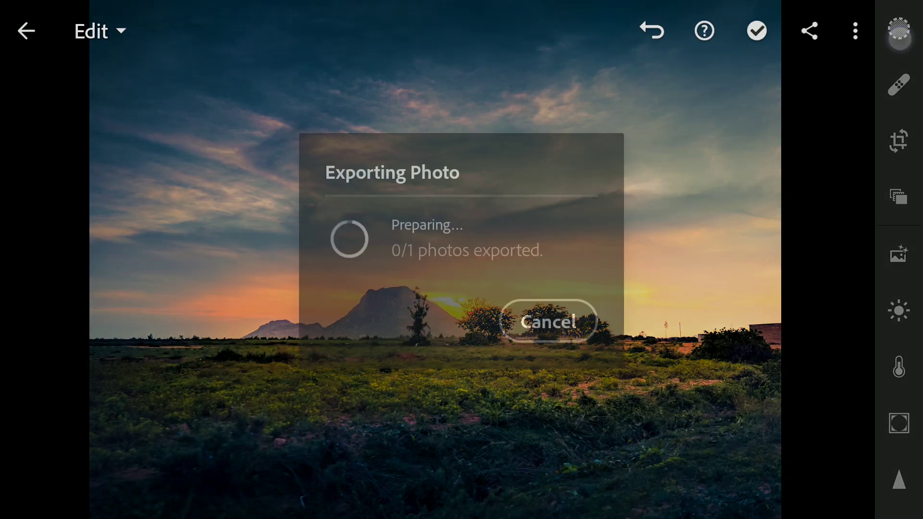